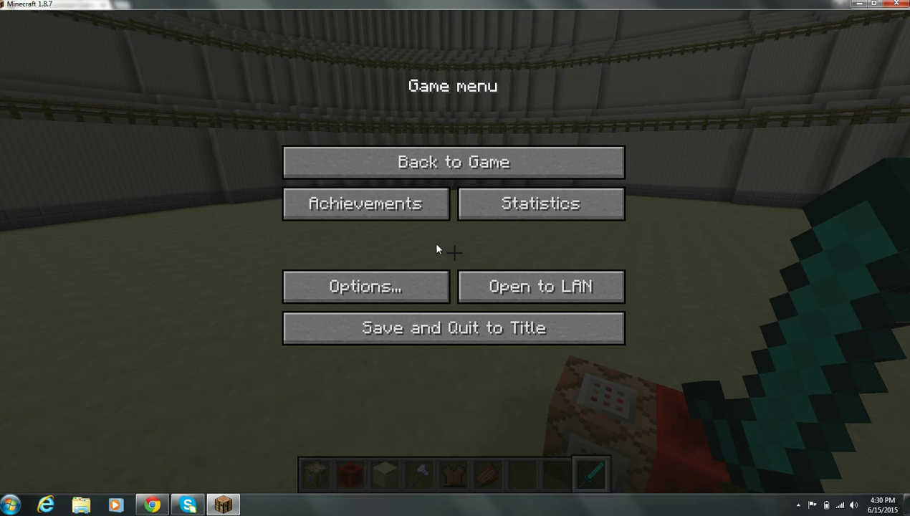
# Step: Switch to the Minecraft Summon Command Generator page in Chrome and expand its Mob Options section
pyautogui.click(152, 502)
pyautogui.scroll(3, 481, 341)
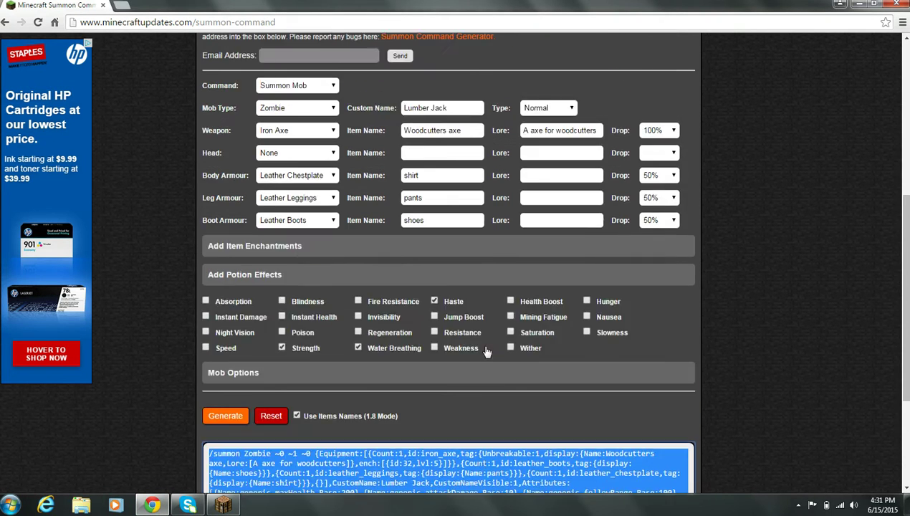
pyautogui.scroll(-2, 481, 340)
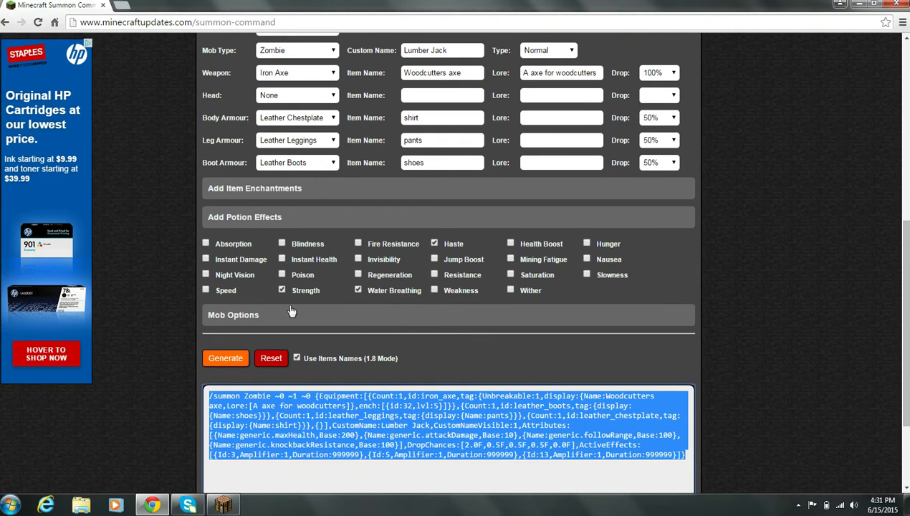
pyautogui.click(484, 329)
pyautogui.click(483, 324)
pyautogui.scroll(-1, 549, 329)
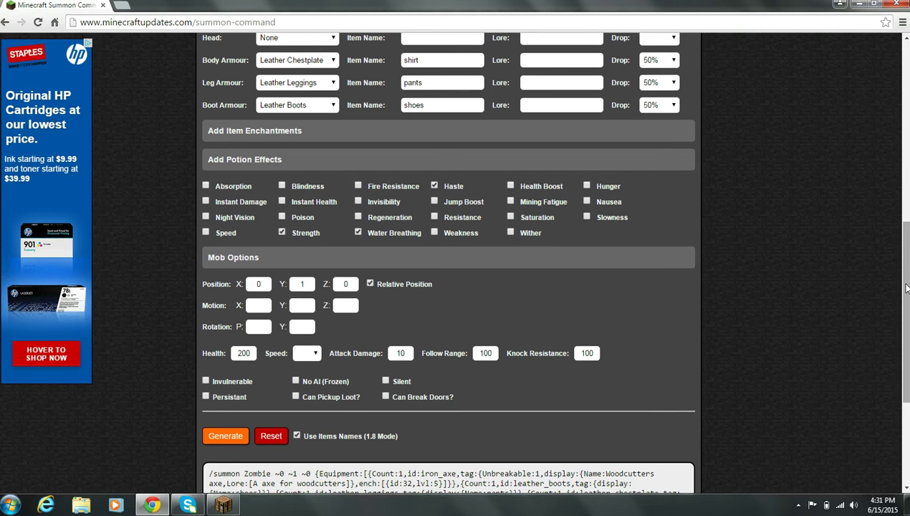
# Step: Try the Create Spawner command type and set the command back to Summon Mob
pyautogui.scroll(5, 906, 288)
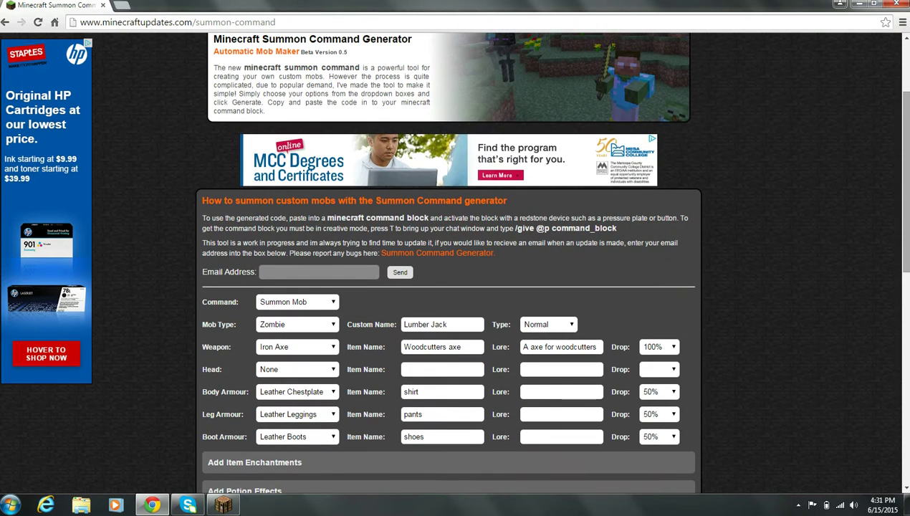
pyautogui.click(322, 302)
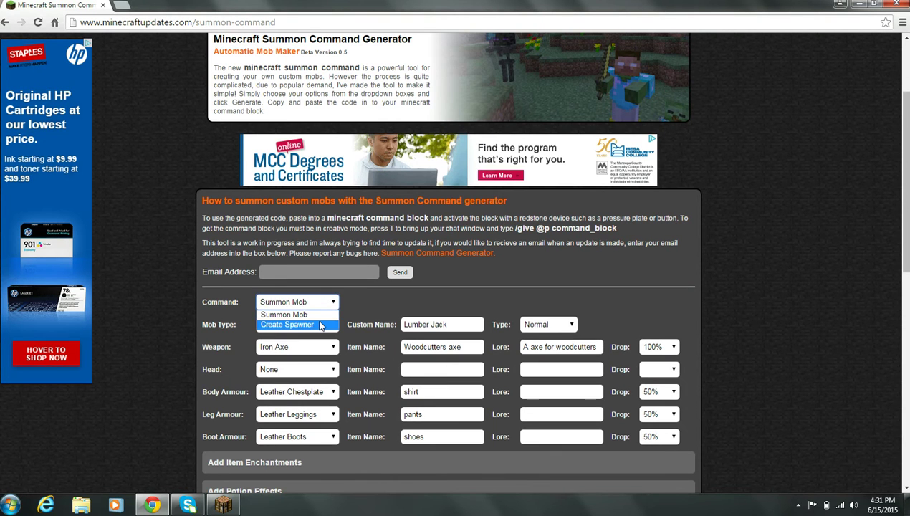
pyautogui.click(320, 326)
pyautogui.scroll(-3, 843, 242)
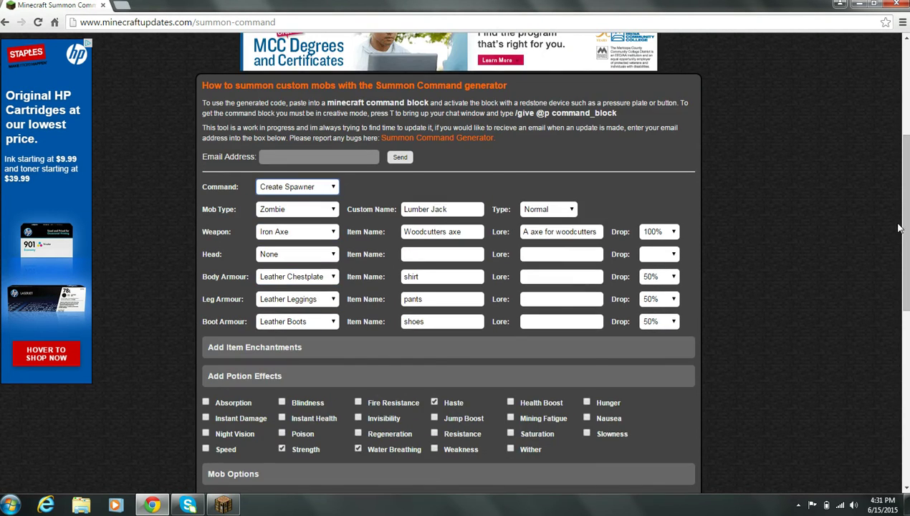
pyautogui.scroll(-5, 843, 242)
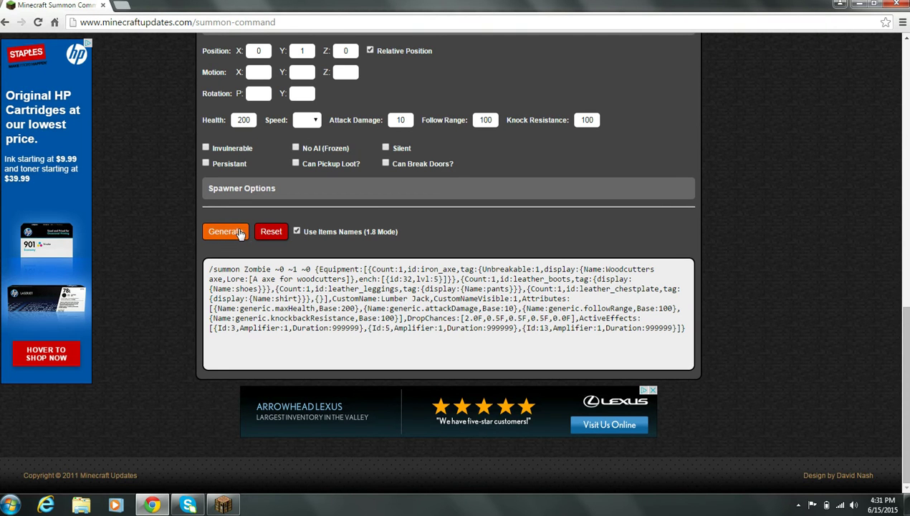
pyautogui.scroll(6, 506, 222)
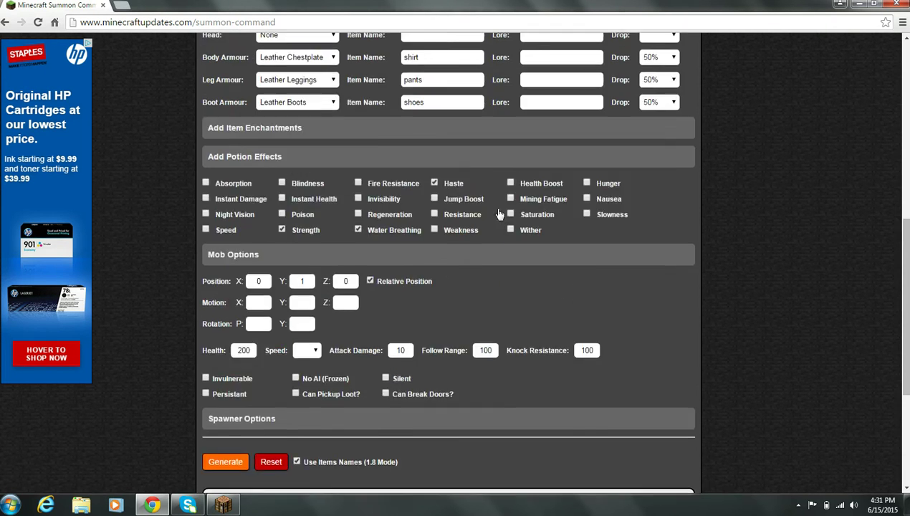
pyautogui.click(293, 199)
pyautogui.click(295, 209)
# Step: Set the mob type to Skeleton and its weapon to Golden Axe
pyautogui.click(300, 222)
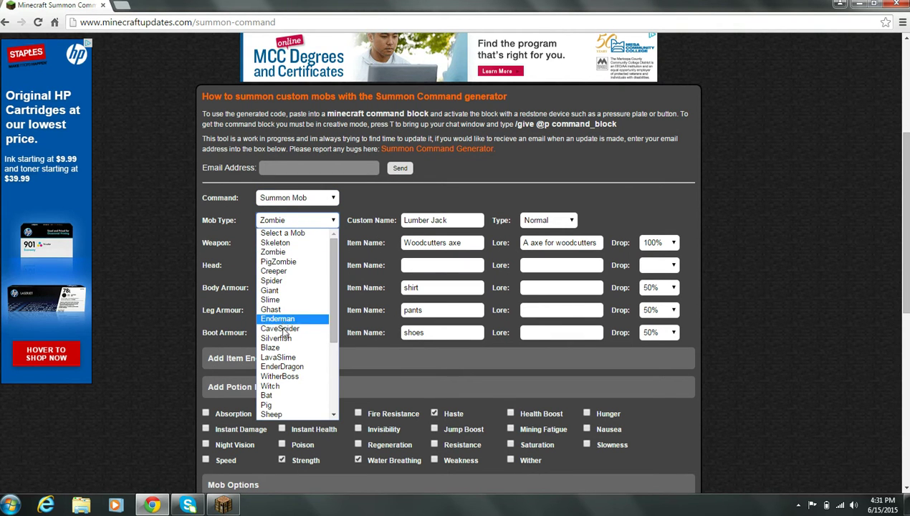
pyautogui.click(295, 243)
pyautogui.click(299, 244)
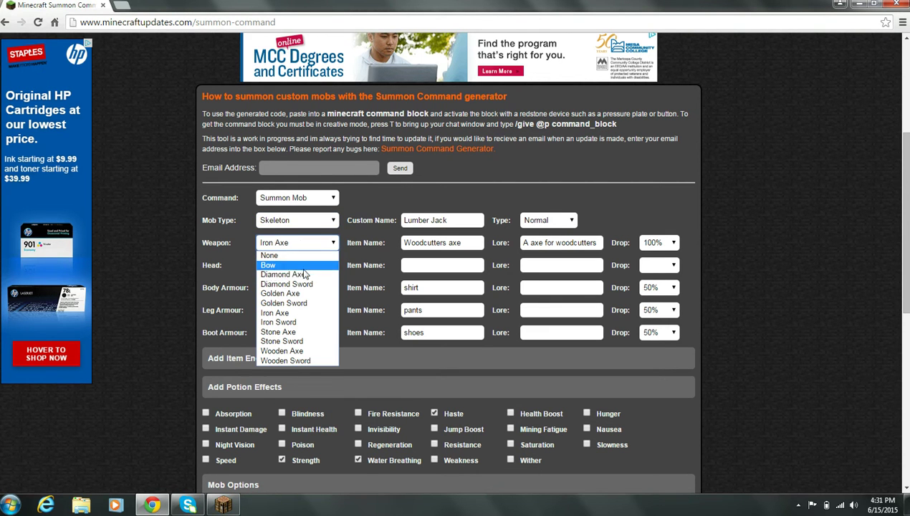
pyautogui.click(297, 299)
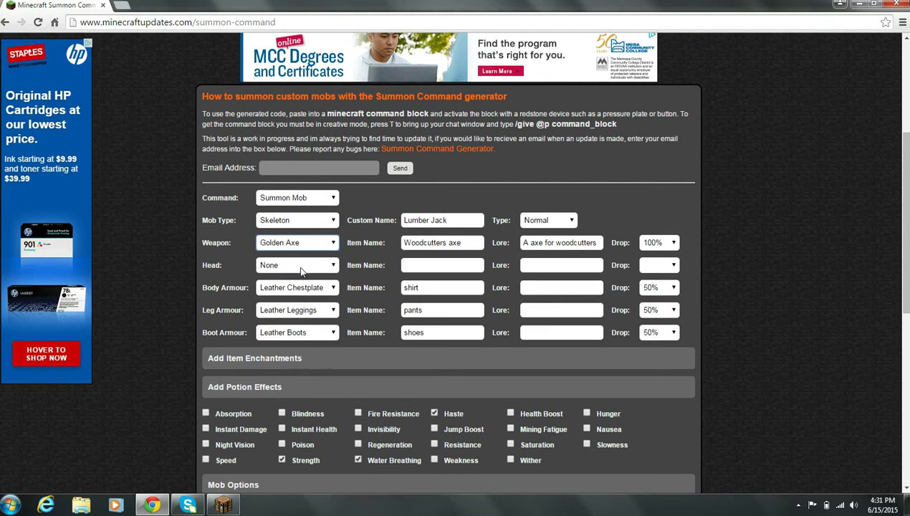
# Step: Clear the weapon's lore and item name
pyautogui.click(479, 242)
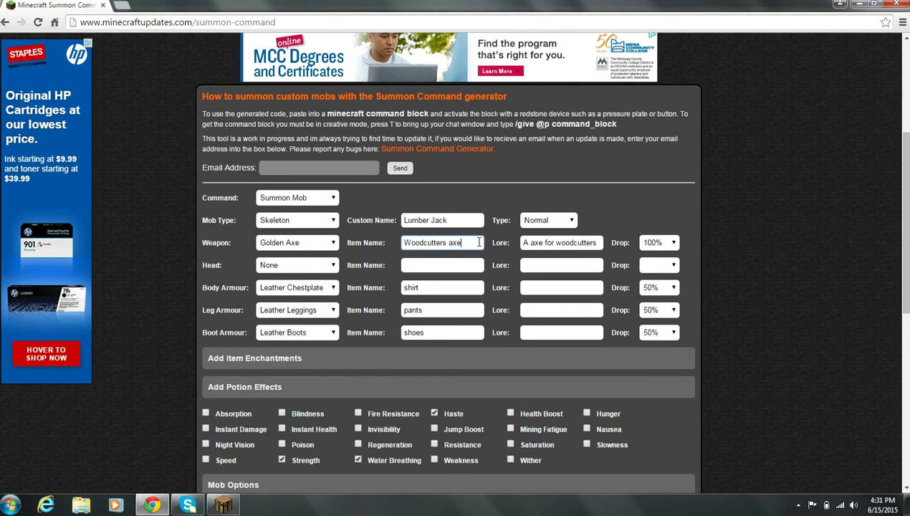
pyautogui.click(599, 242)
pyautogui.press('BackSpace')
pyautogui.press('BackSpace')
pyautogui.press('BackSpace')
pyautogui.press('BackSpace')
pyautogui.press('BackSpace')
pyautogui.press('BackSpace')
pyautogui.press('BackSpace')
pyautogui.press('BackSpace')
pyautogui.press('BackSpace')
pyautogui.press('BackSpace')
pyautogui.press('BackSpace')
pyautogui.press('BackSpace')
pyautogui.press('BackSpace')
pyautogui.press('BackSpace')
pyautogui.press('BackSpace')
pyautogui.press('BackSpace')
pyautogui.press('BackSpace')
pyautogui.press('BackSpace')
pyautogui.press('BackSpace')
pyautogui.press('BackSpace')
pyautogui.click(481, 242)
pyautogui.press('BackSpace')
pyautogui.press('BackSpace')
pyautogui.press('BackSpace')
pyautogui.press('BackSpace')
pyautogui.press('BackSpace')
pyautogui.press('BackSpace')
pyautogui.press('BackSpace')
pyautogui.press('BackSpace')
pyautogui.press('BackSpace')
pyautogui.press('BackSpace')
pyautogui.press('BackSpace')
pyautogui.press('BackSpace')
pyautogui.press('BackSpace')
pyautogui.press('BackSpace')
pyautogui.press('BackSpace')
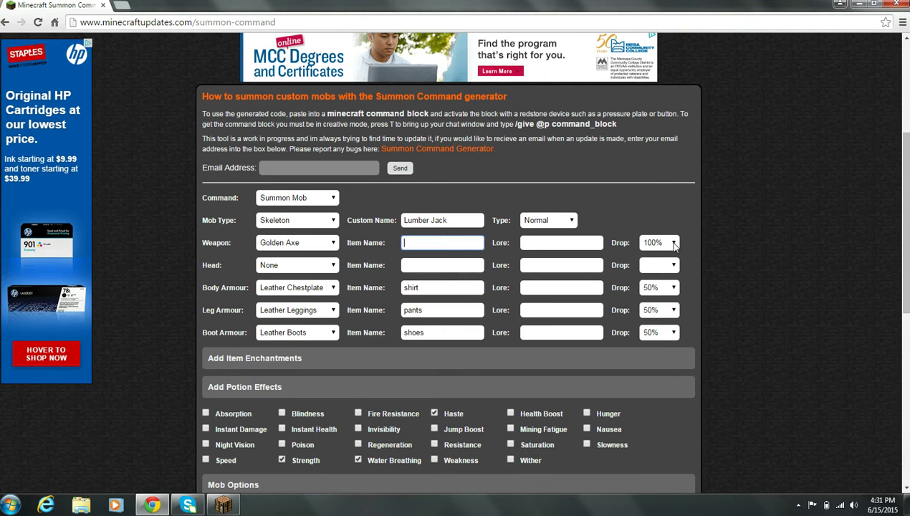
# Step: Give the mob a Custom Head and clear the body armour's item name
pyautogui.click(324, 270)
pyautogui.click(309, 300)
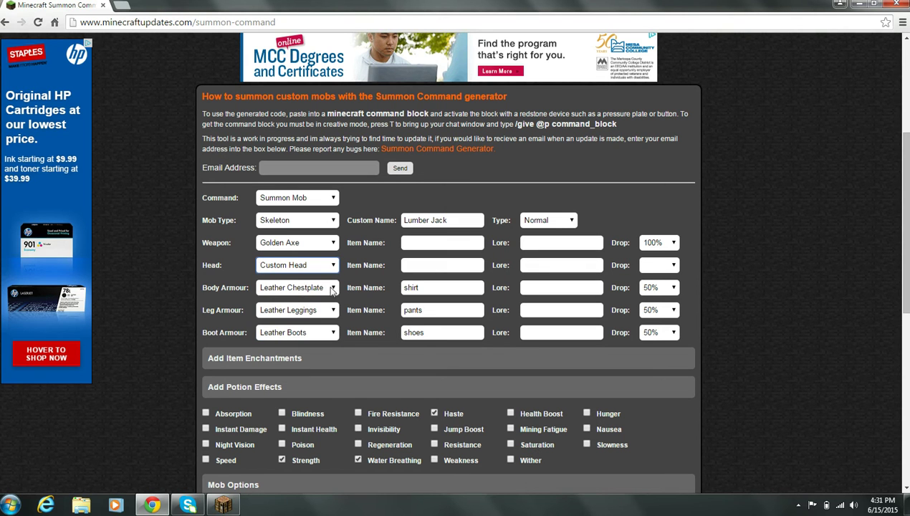
pyautogui.click(452, 285)
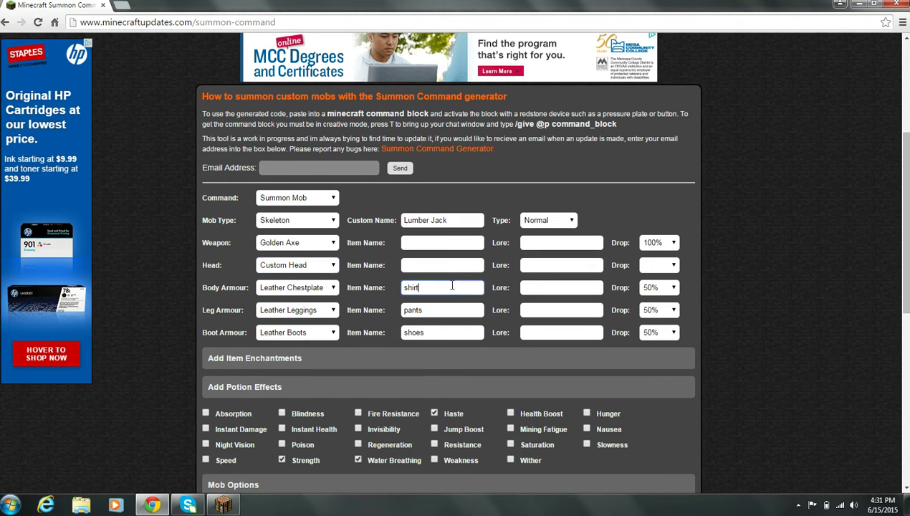
pyautogui.press('BackSpace')
pyautogui.press('BackSpace')
pyautogui.press('BackSpace')
pyautogui.press('BackSpace')
# Step: Set the drop chance of the body, leg and boot armour to 100% each
pyautogui.click(528, 287)
pyautogui.click(658, 289)
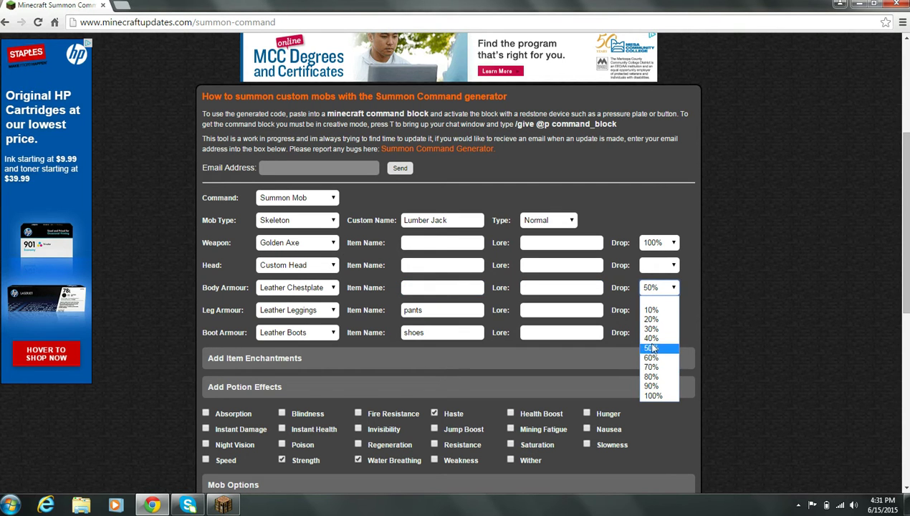
pyautogui.click(667, 398)
pyautogui.click(659, 310)
pyautogui.click(652, 420)
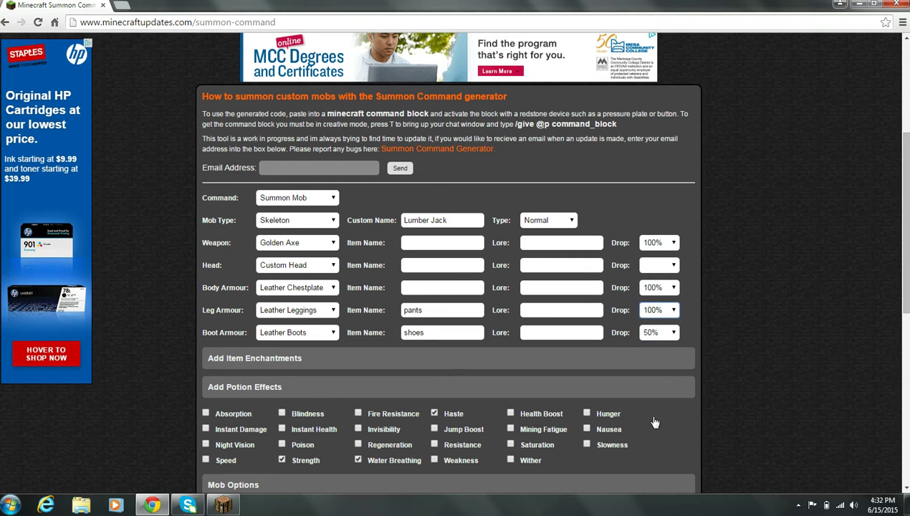
pyautogui.click(648, 333)
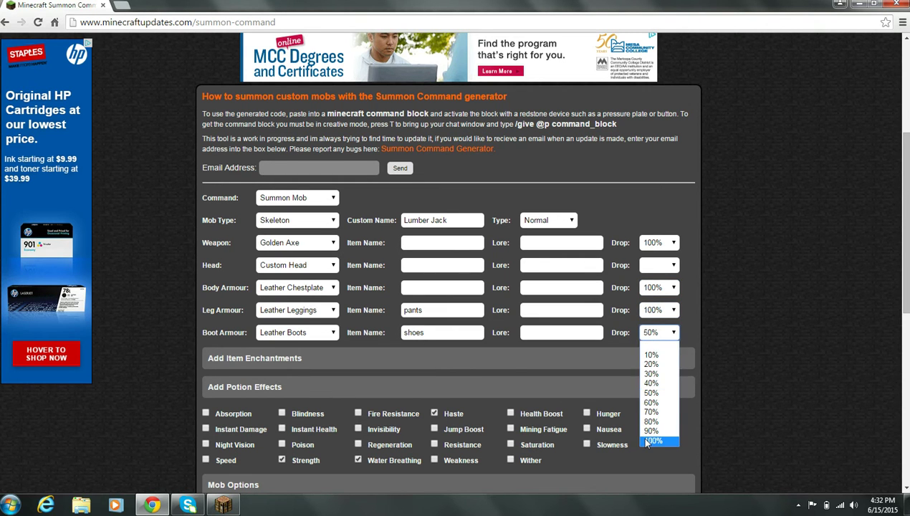
pyautogui.click(650, 440)
# Step: Clear the item names of the leg armour and the boot armour
pyautogui.click(482, 310)
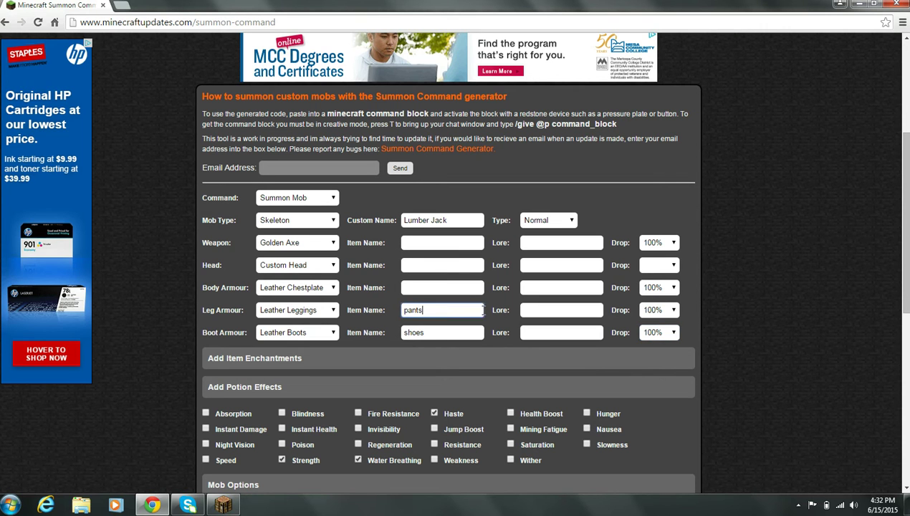
pyautogui.press('BackSpace')
pyautogui.press('BackSpace')
pyautogui.press('BackSpace')
pyautogui.press('BackSpace')
pyautogui.click(469, 333)
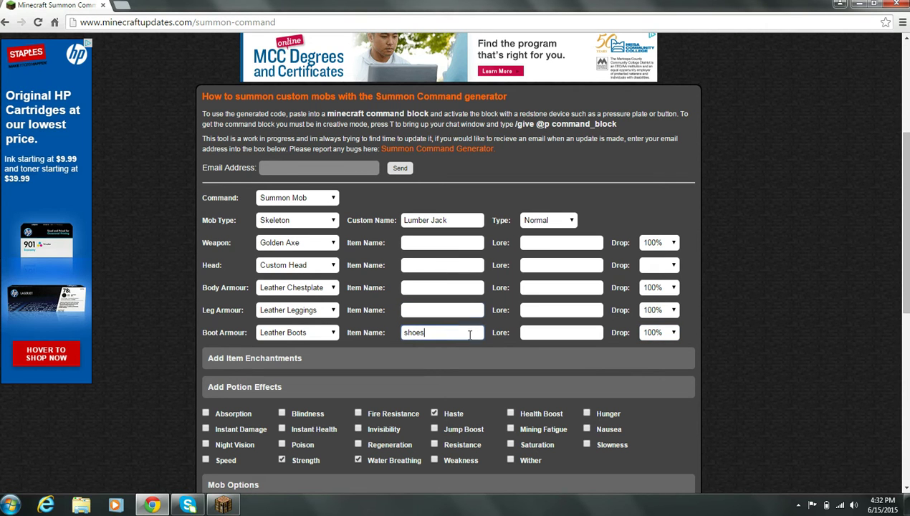
pyautogui.press('BackSpace')
pyautogui.press('BackSpace')
pyautogui.press('BackSpace')
pyautogui.press('BackSpace')
pyautogui.press('BackSpace')
# Step: Change the armour to Golden Chestplate, Golden Leggings and Golden Boots
pyautogui.click(332, 287)
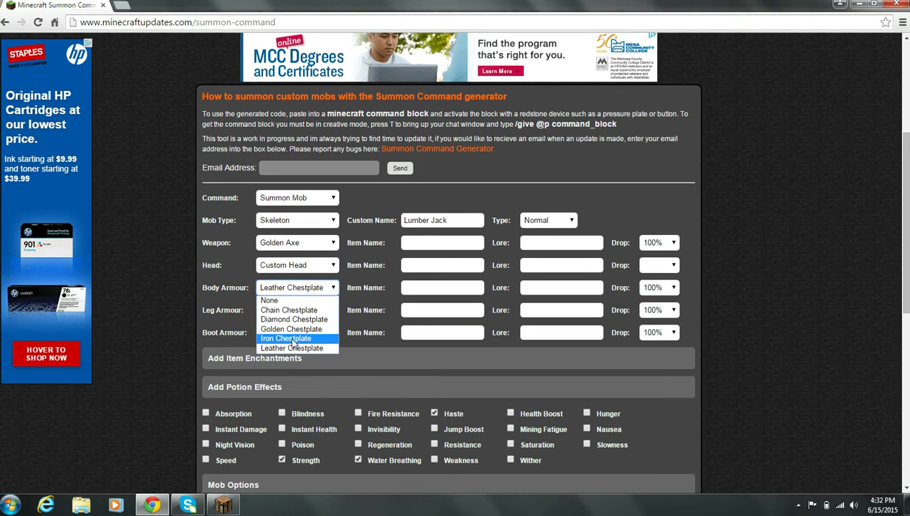
pyautogui.click(296, 324)
pyautogui.click(302, 312)
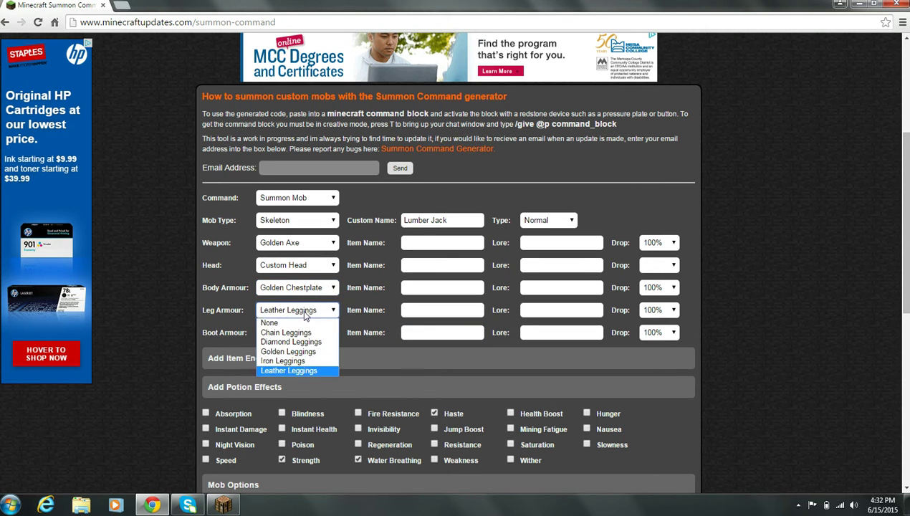
pyautogui.click(298, 352)
pyautogui.click(301, 334)
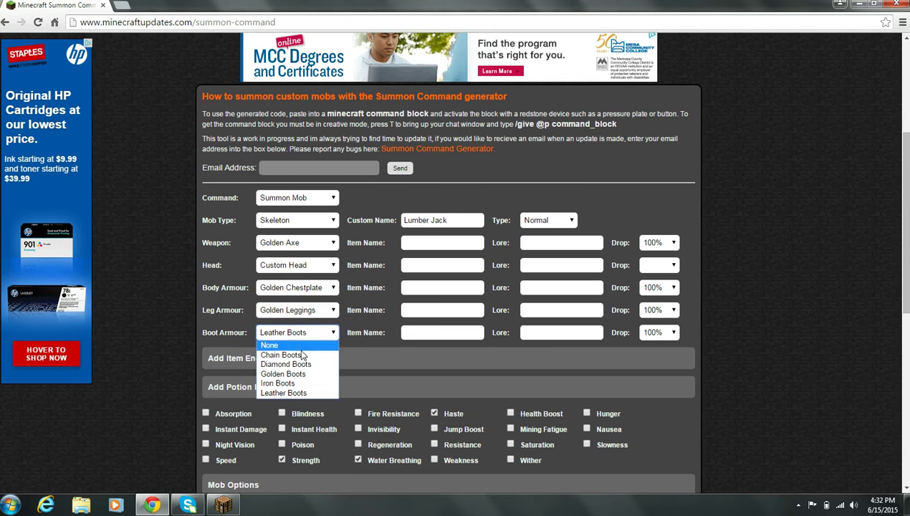
pyautogui.click(302, 380)
# Step: Enable every potion effect for the mob except Invisibility and Wither
pyautogui.scroll(-1, 300, 367)
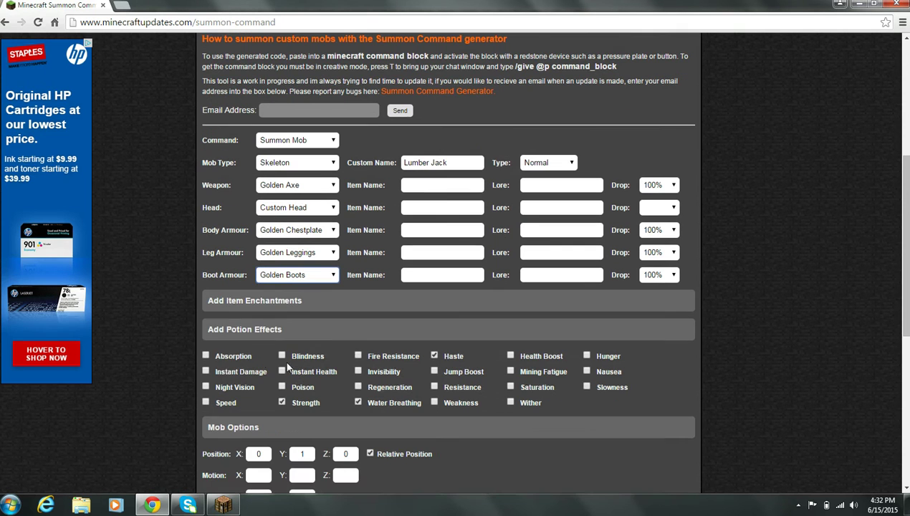
pyautogui.click(206, 355)
pyautogui.click(206, 402)
pyautogui.click(358, 355)
pyautogui.click(357, 371)
pyautogui.click(510, 372)
pyautogui.click(510, 356)
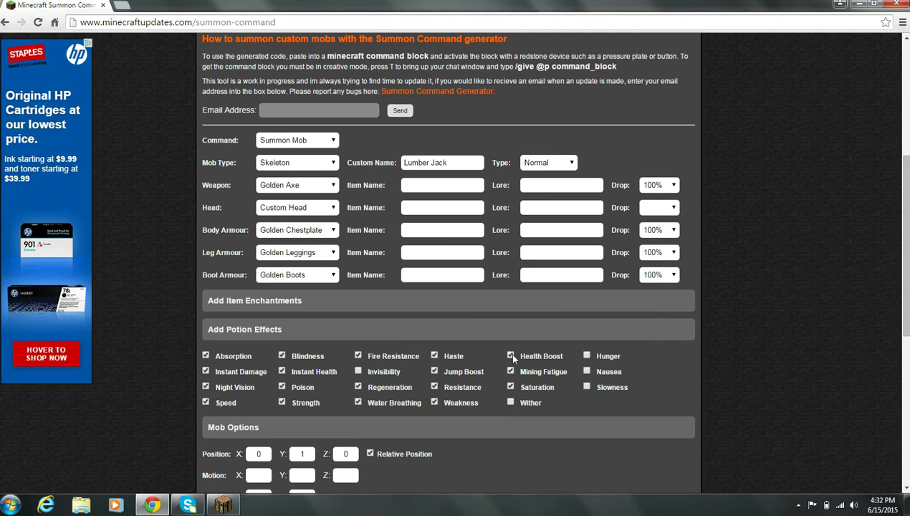
pyautogui.click(586, 356)
pyautogui.click(587, 371)
# Step: Set the mob's health to 20 and its speed to 1.0
pyautogui.scroll(-2, 176, 361)
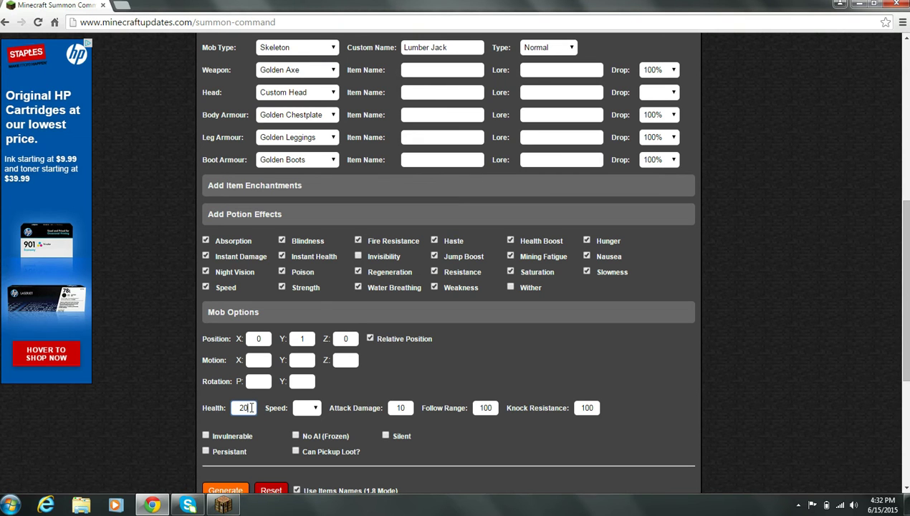
pyautogui.click(315, 412)
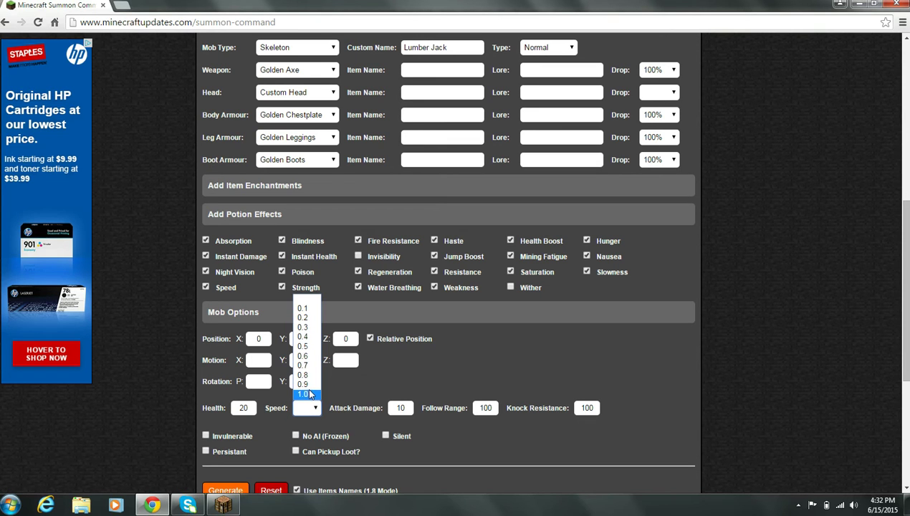
pyautogui.click(302, 395)
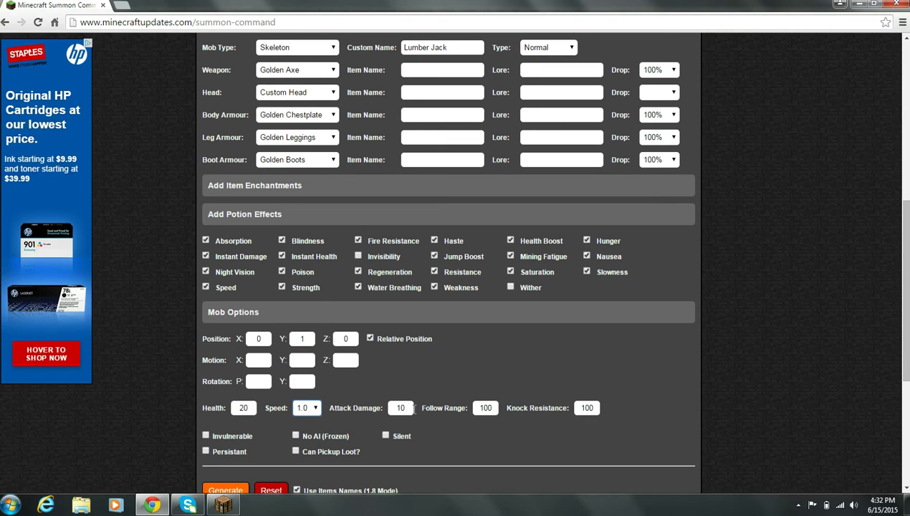
# Step: Set the attack damage to 5 and clear the knock resistance value
pyautogui.click(408, 409)
pyautogui.click(487, 409)
pyautogui.click(519, 404)
pyautogui.click(597, 407)
pyautogui.press('BackSpace')
# Step: Allow the mob to pick up loot and generate the summon command
pyautogui.scroll(-2, 465, 351)
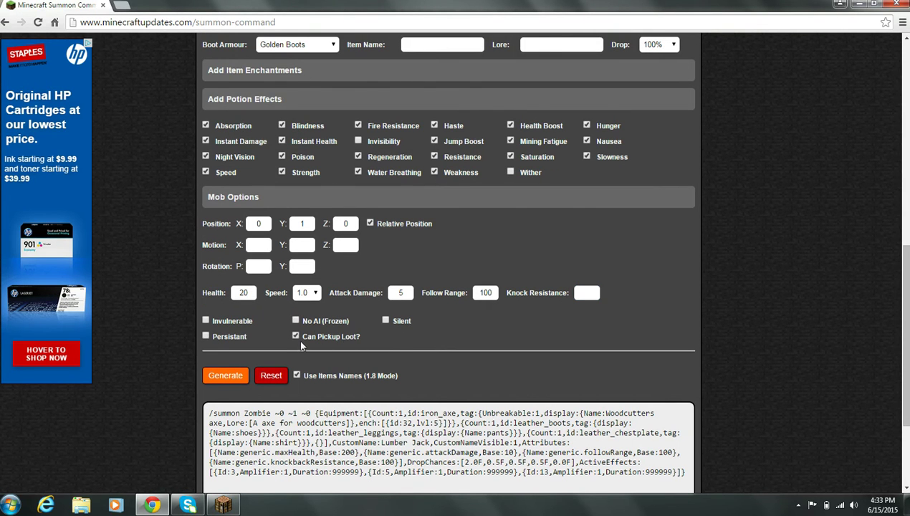
pyautogui.click(228, 376)
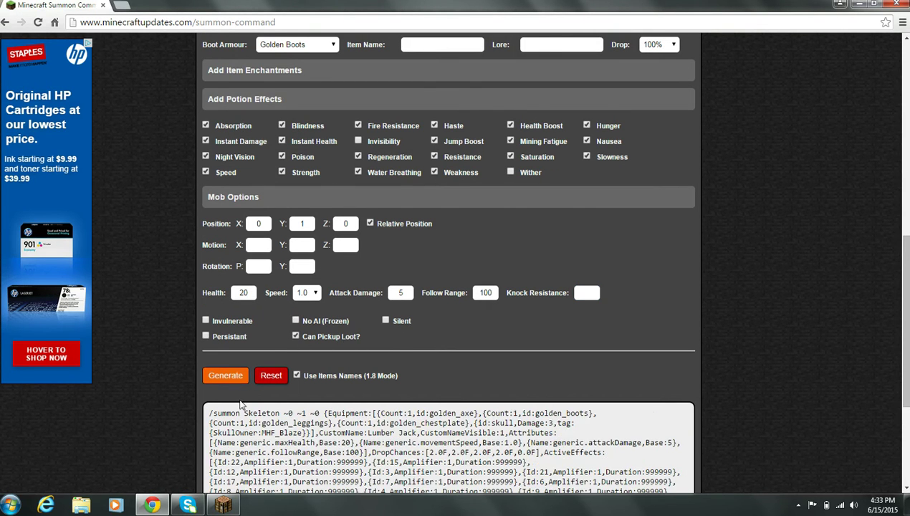
# Step: Copy the entire generated Skeleton summon command and switch to Minecraft
pyautogui.scroll(-2, 126, 378)
pyautogui.click(261, 351)
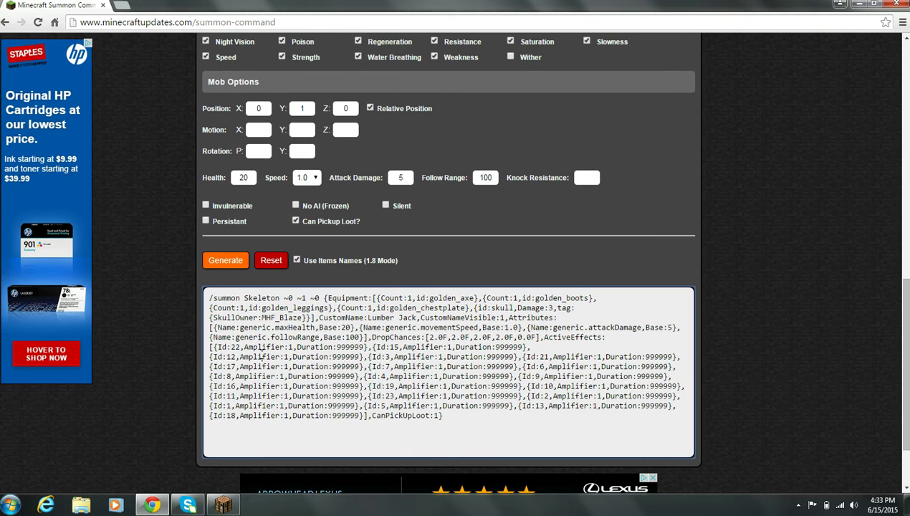
pyautogui.hotkey('ctrl', 'a')
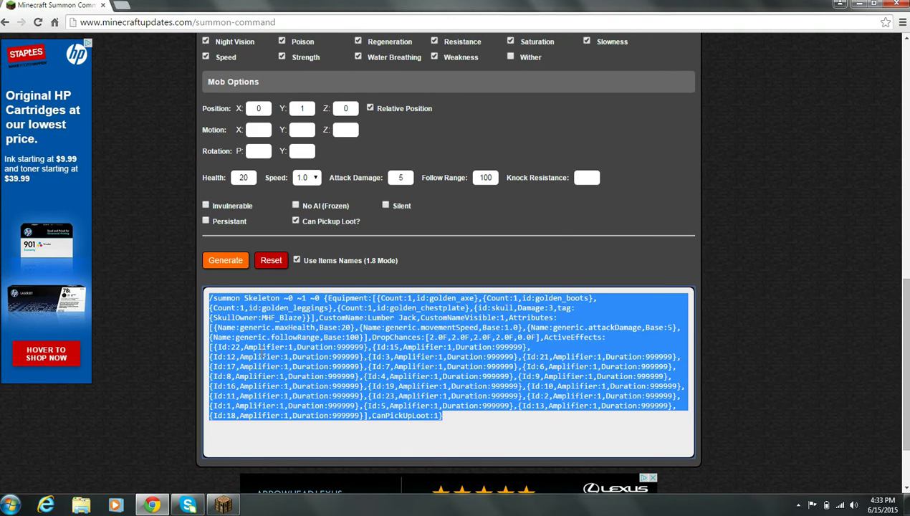
pyautogui.rightClick(261, 352)
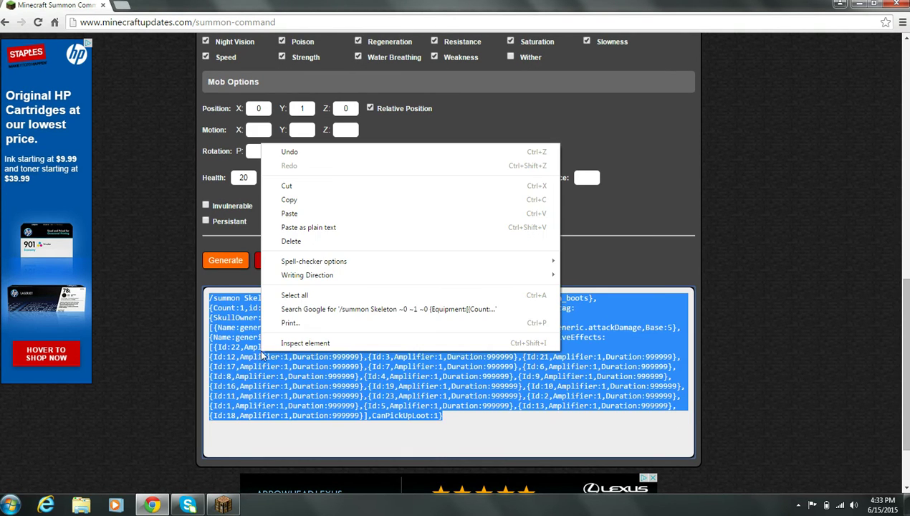
pyautogui.click(290, 201)
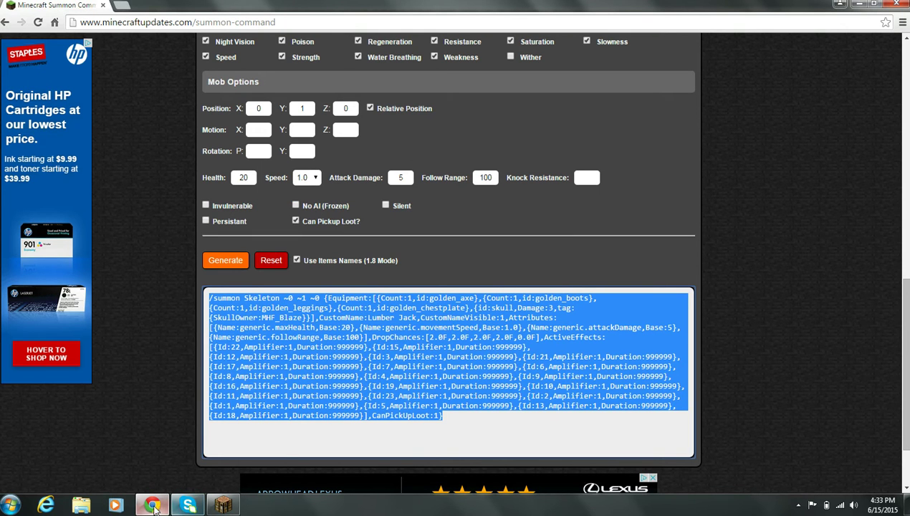
pyautogui.click(223, 505)
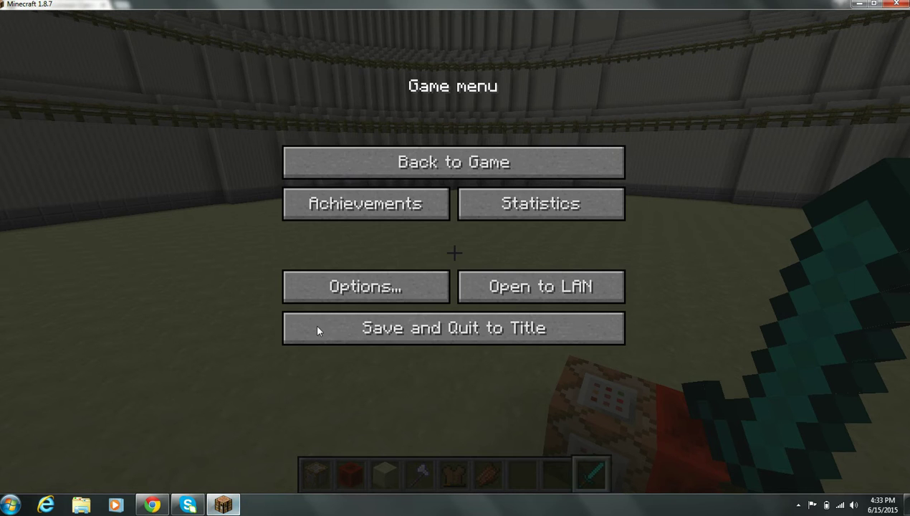
# Step: Resume the game, replace the old command block with a new one, and store the copied summon command in it
pyautogui.click(433, 152)
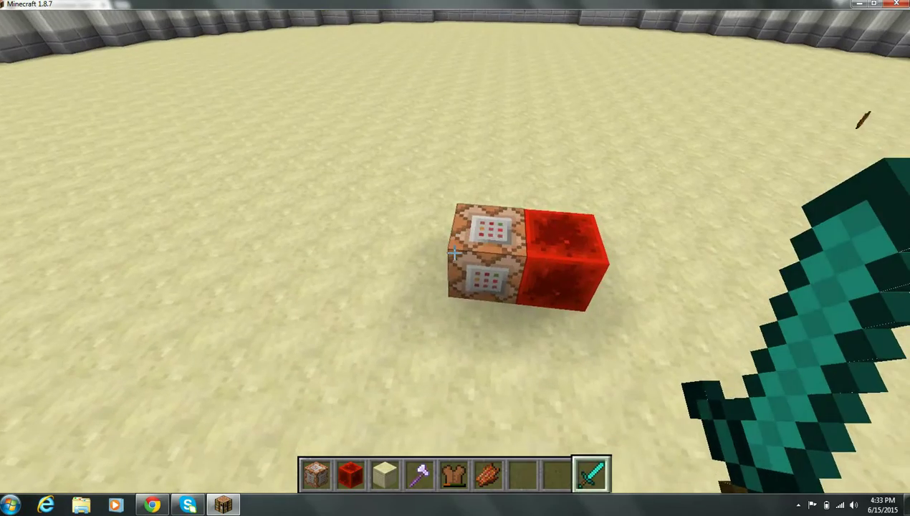
pyautogui.press('1')
pyautogui.press('w')
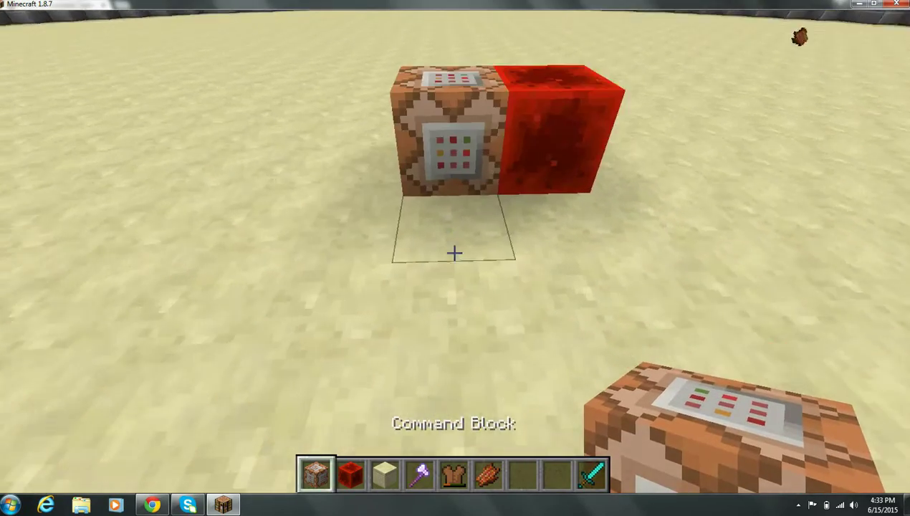
pyautogui.click(454, 252)
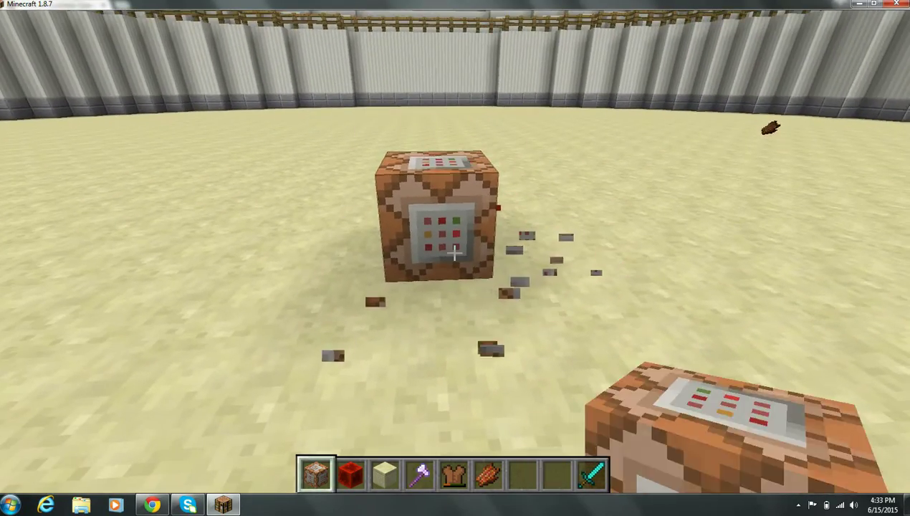
pyautogui.rightClick(454, 252)
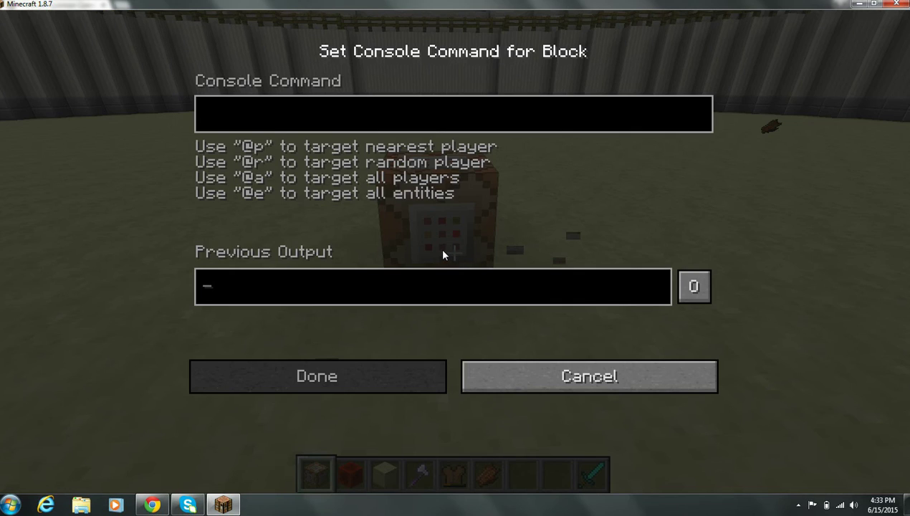
pyautogui.hotkey('ctrl', 'v')
pyautogui.click(412, 379)
# Step: Store the copied Skeleton summon command in a fresh command block and power it with a redstone block
pyautogui.click(454, 253)
pyautogui.rightClick(455, 252)
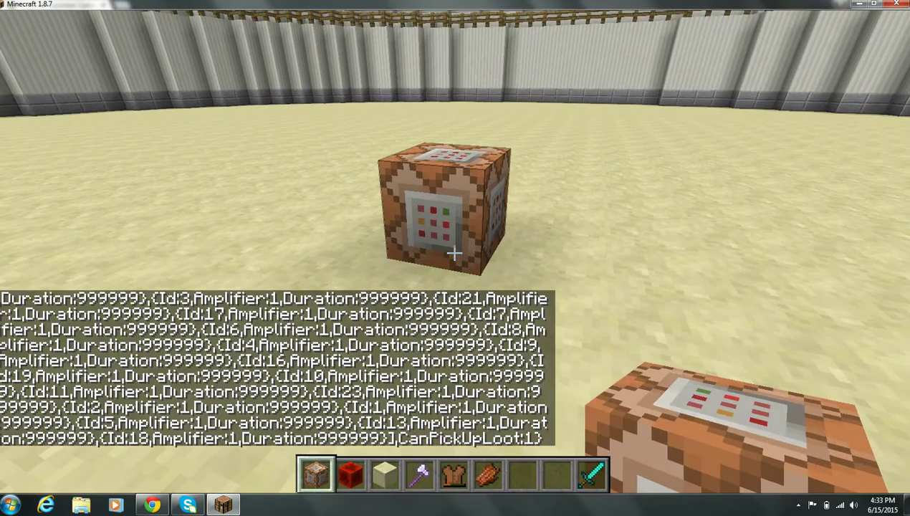
pyautogui.rightClick(454, 252)
pyautogui.hotkey('ctrl', 'v')
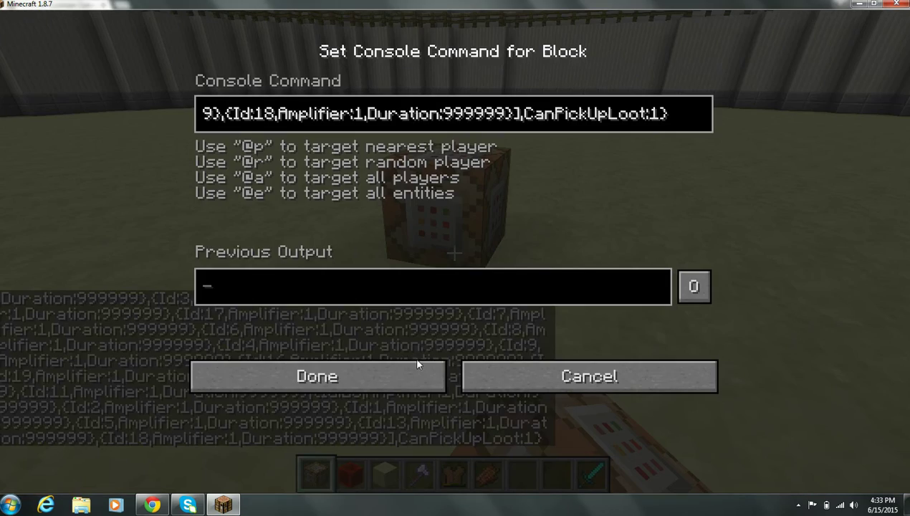
pyautogui.click(417, 362)
pyautogui.press('2')
pyautogui.rightClick(454, 252)
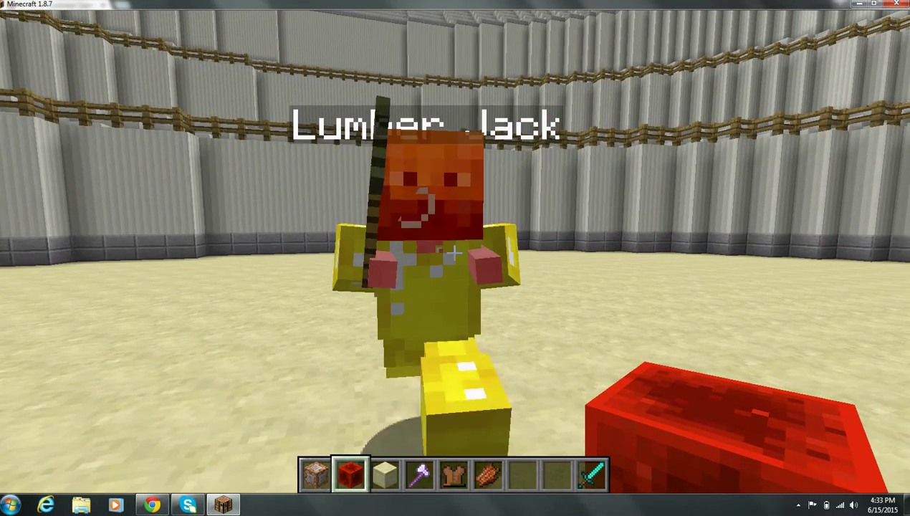
# Step: Kill every entity with /kill @e and respawn the player
pyautogui.press('/')
pyautogui.write('kill')
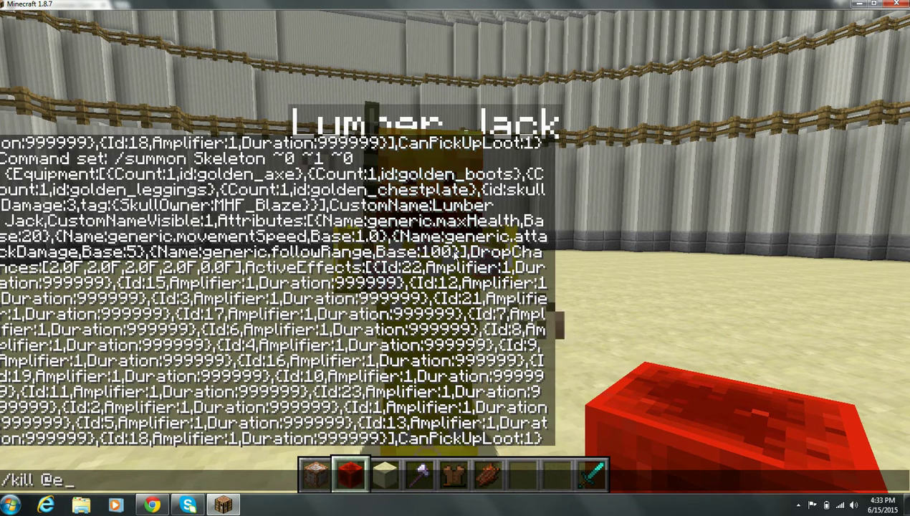
pyautogui.write(' @e')
pyautogui.press('Return')
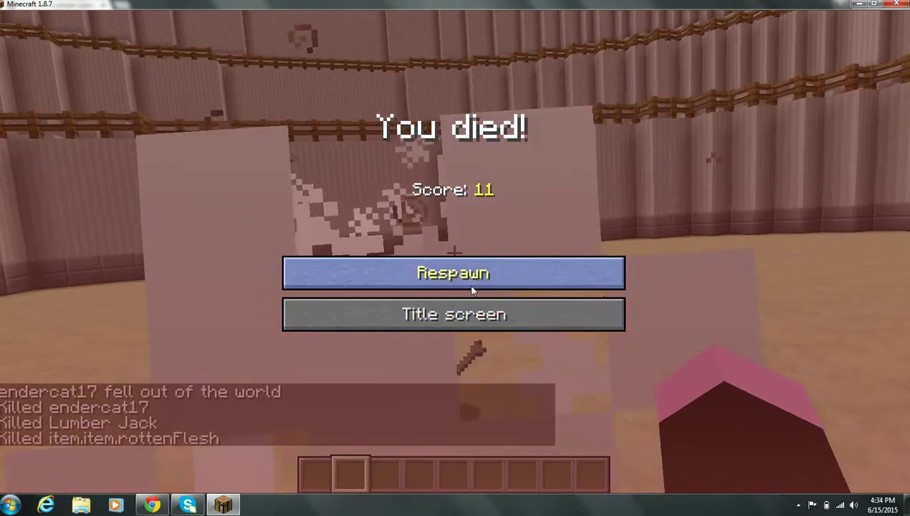
pyautogui.click(587, 283)
# Step: Walk back across the arena and pick up the dropped items around the command block
pyautogui.press('w')
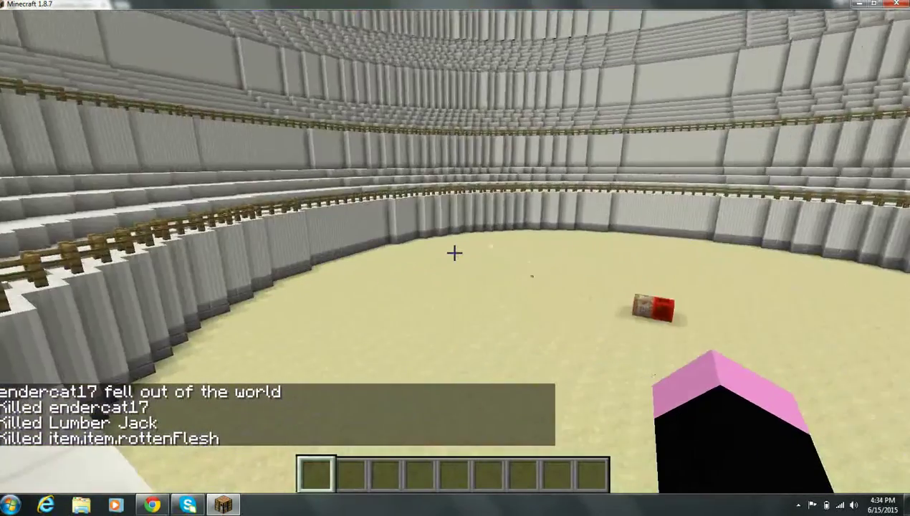
pyautogui.press('w')
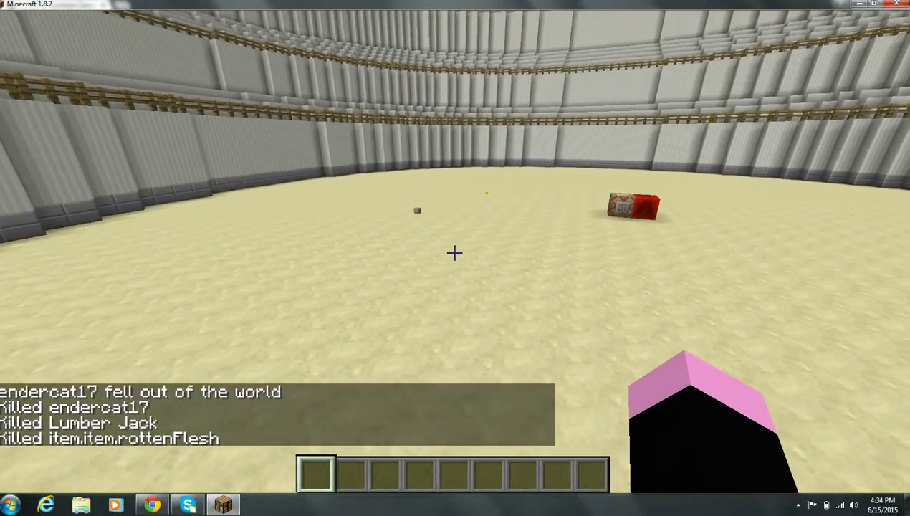
pyautogui.press('w')
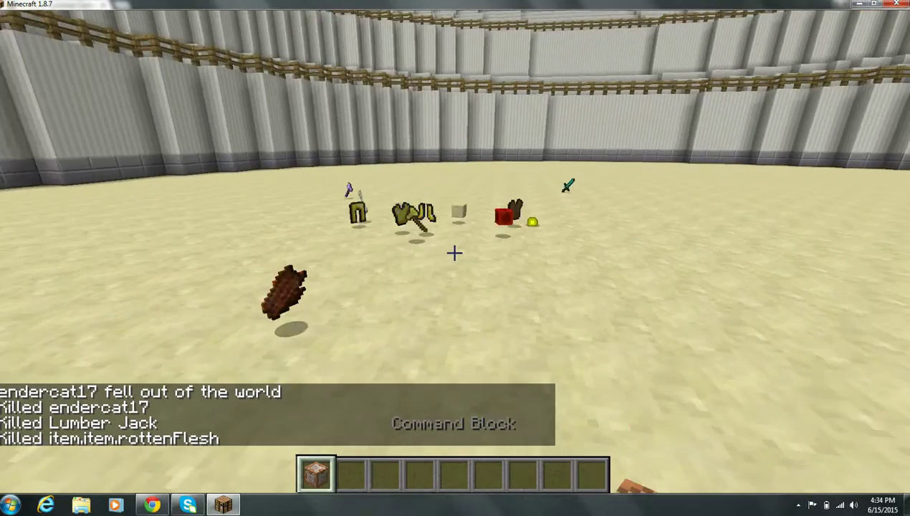
pyautogui.press('w')
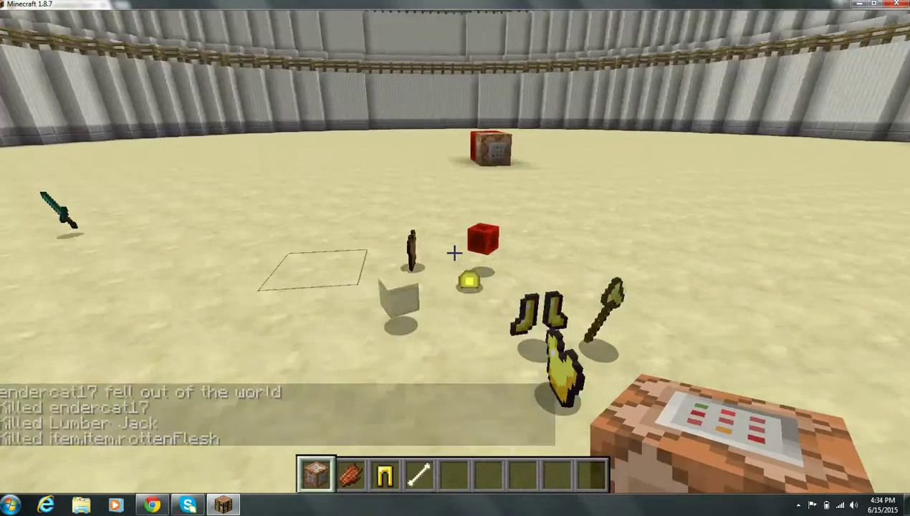
pyautogui.press('w')
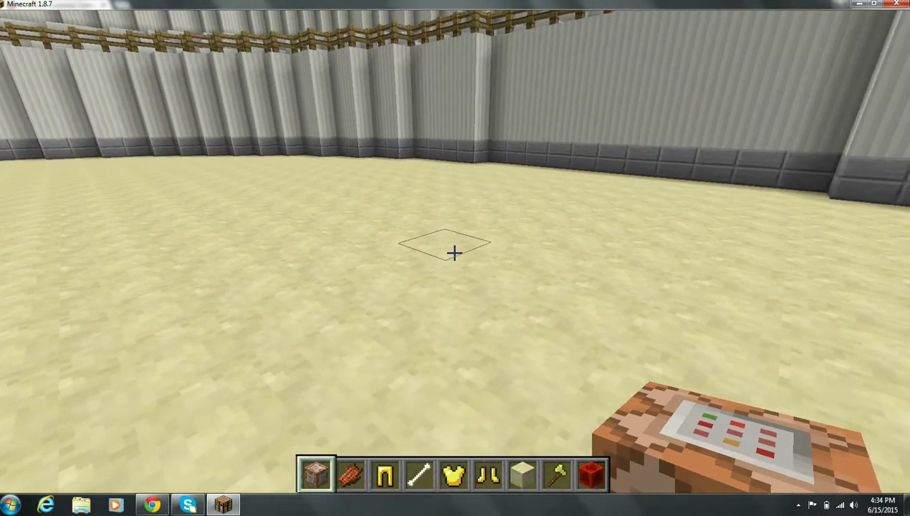
# Step: Destroy all items in the player's inventory at once
pyautogui.press('e')
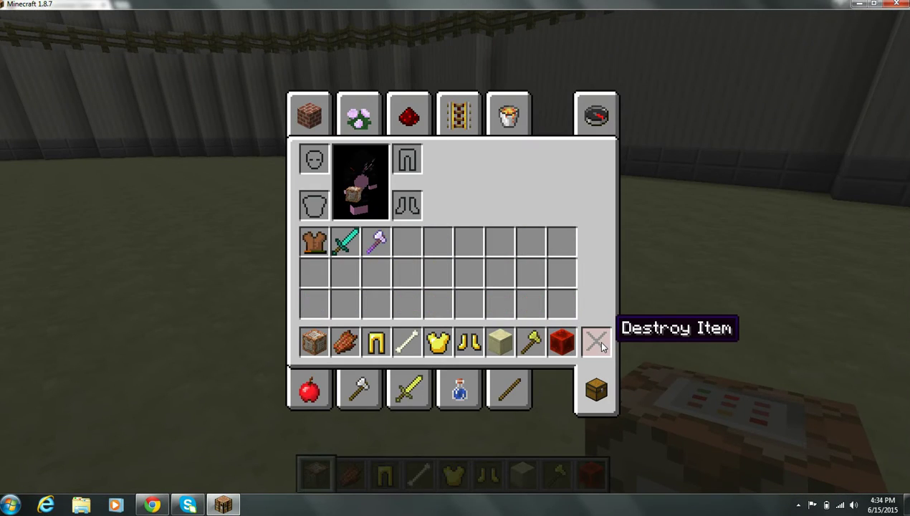
pyautogui.keyDown('shift'); pyautogui.click(596, 342); pyautogui.keyUp('shift')
pyautogui.press('Escape')
# Step: Switch to the summon command generator in Chrome and set the mob type to Zombie
pyautogui.press('Escape')
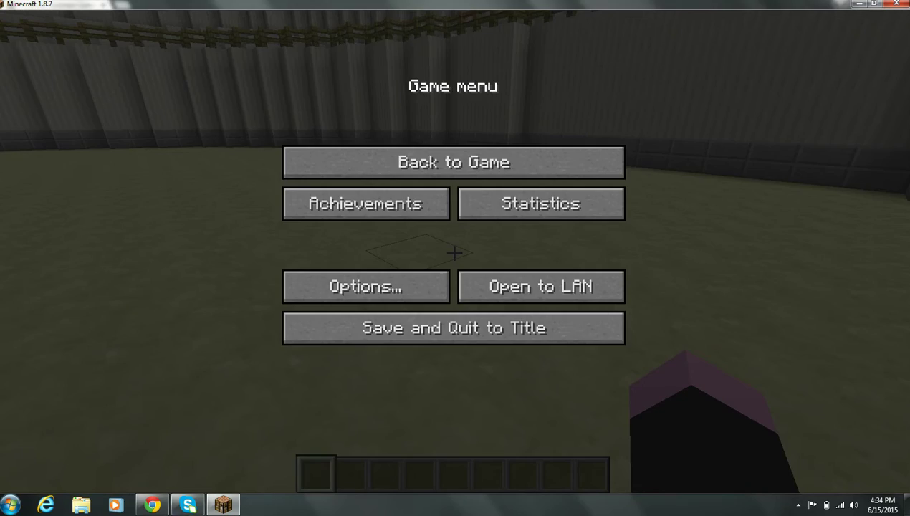
pyautogui.click(151, 504)
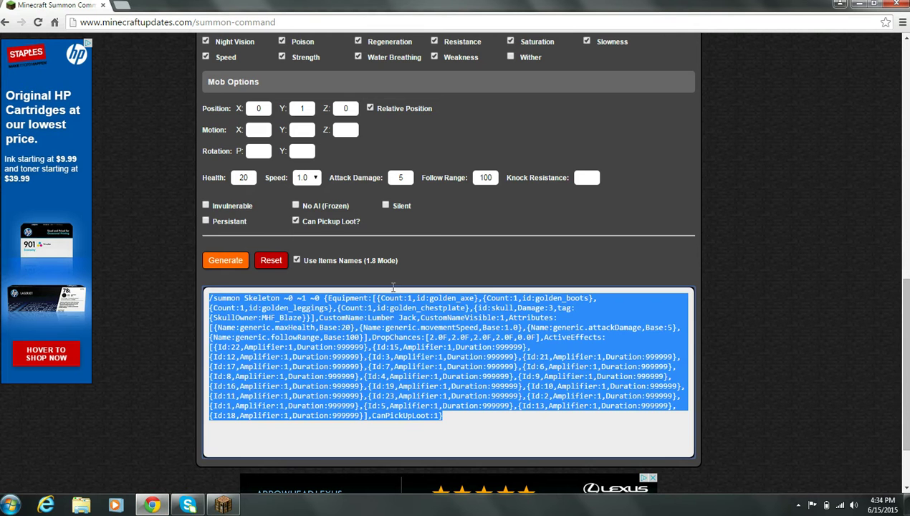
pyautogui.scroll(5, 393, 286)
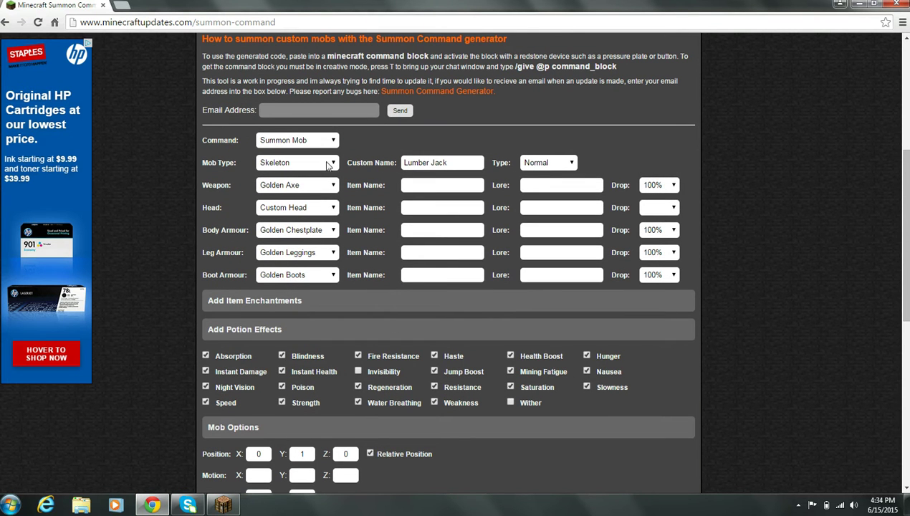
pyautogui.click(334, 163)
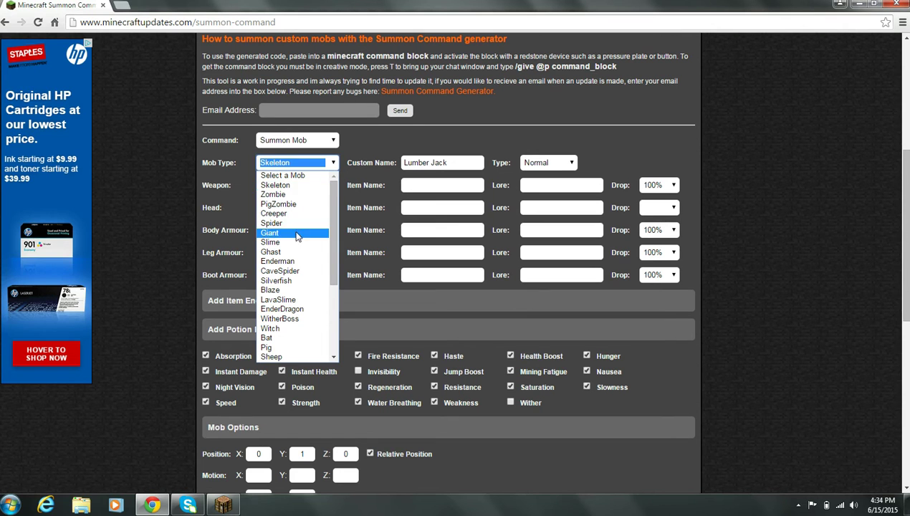
pyautogui.click(294, 194)
# Step: Replace the mob's custom name with Sethbling and keep its type Normal
pyautogui.click(452, 163)
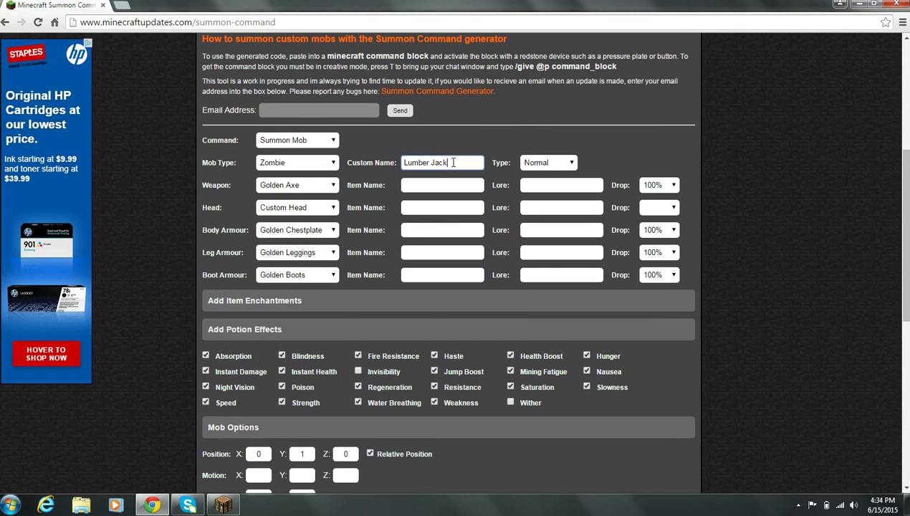
pyautogui.press('BackSpace')
pyautogui.press('BackSpace')
pyautogui.press('BackSpace')
pyautogui.press('BackSpace')
pyautogui.press('BackSpace')
pyautogui.click(570, 165)
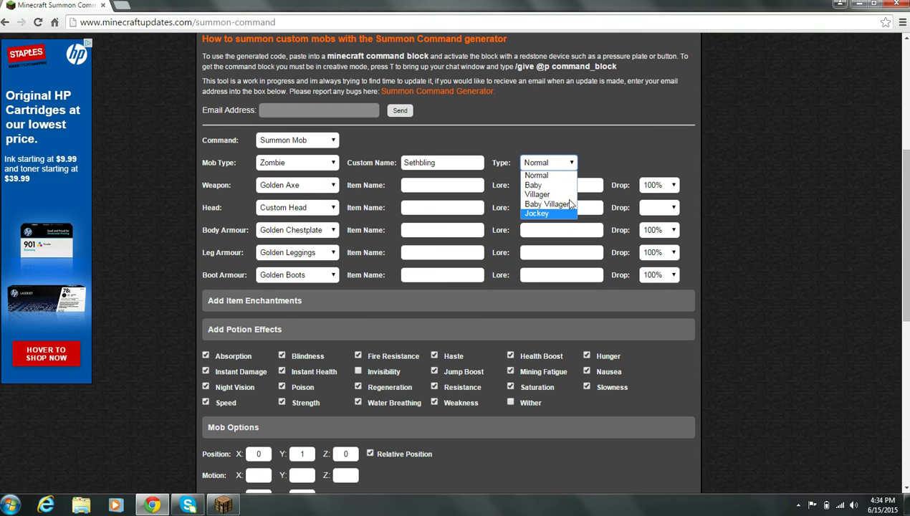
pyautogui.click(363, 169)
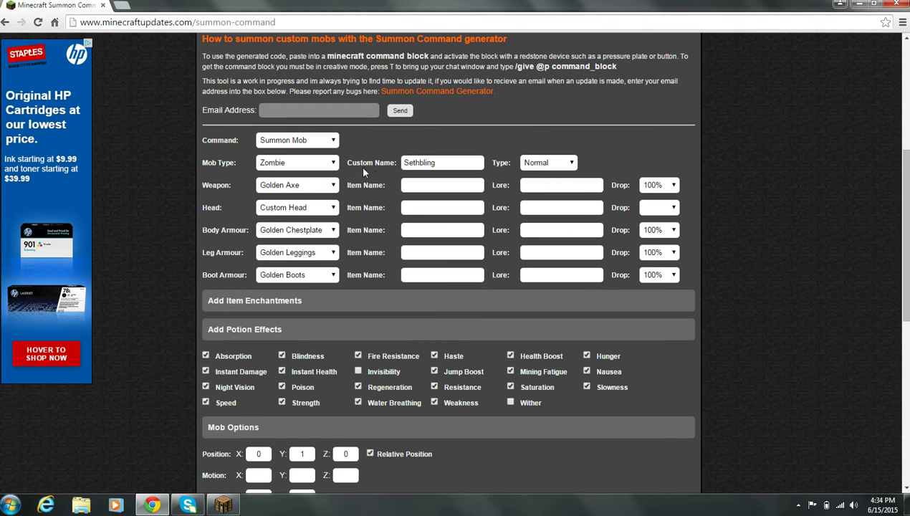
# Step: Set the zombie's weapon to Bow and its head item to None
pyautogui.click(329, 184)
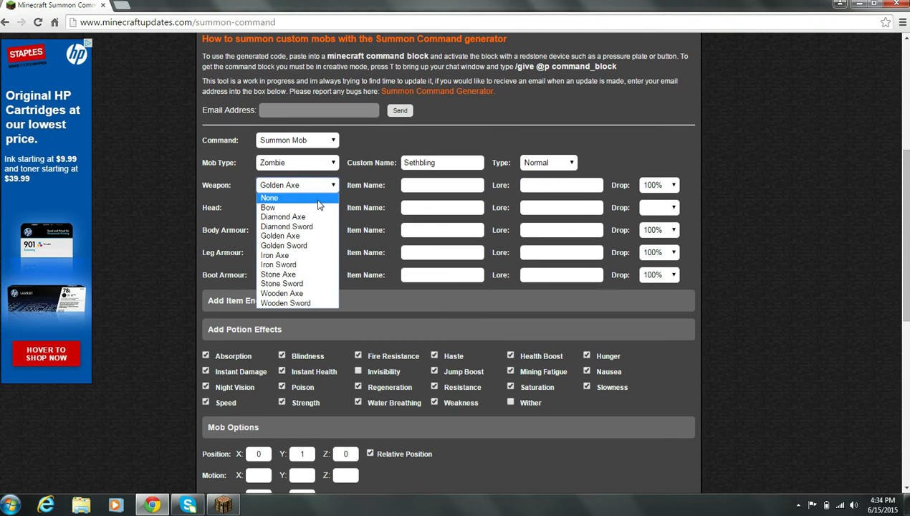
pyautogui.click(319, 208)
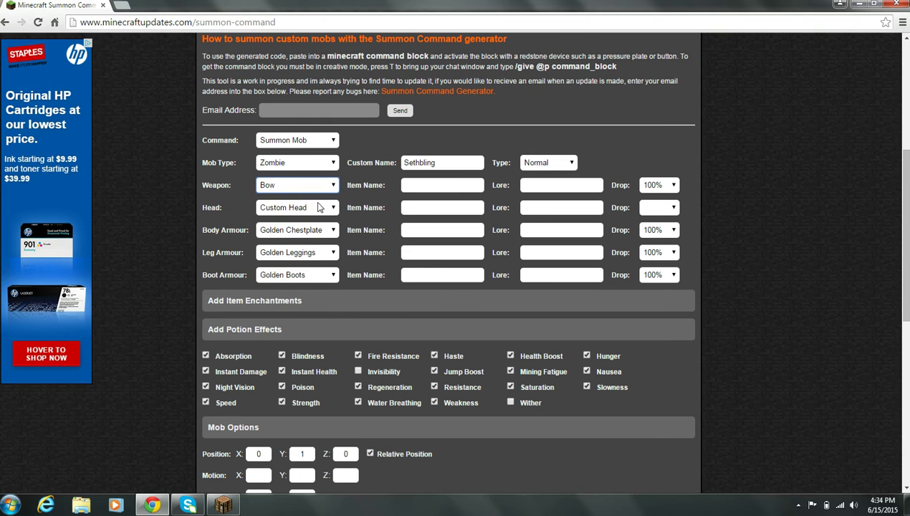
pyautogui.click(332, 209)
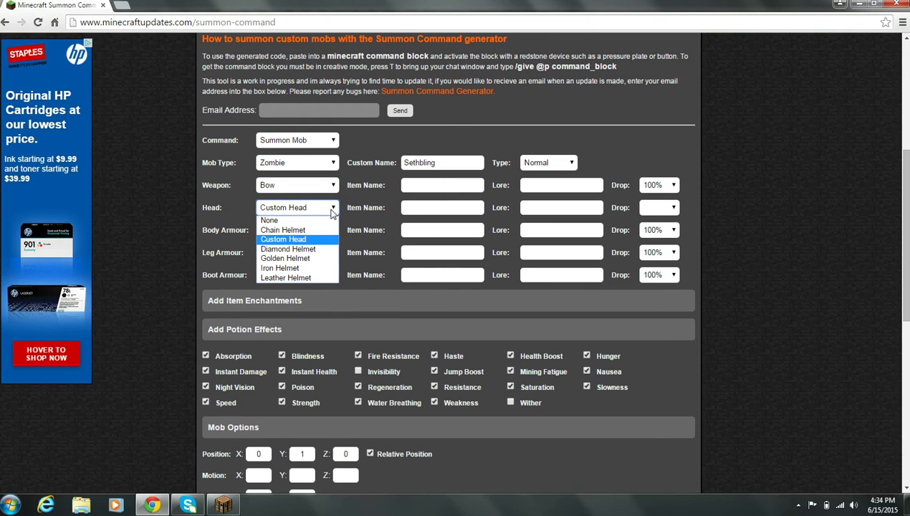
pyautogui.click(311, 220)
# Step: Outfit the zombie with a Leather Chestplate, Leather Leggings and Leather Boots
pyautogui.click(313, 236)
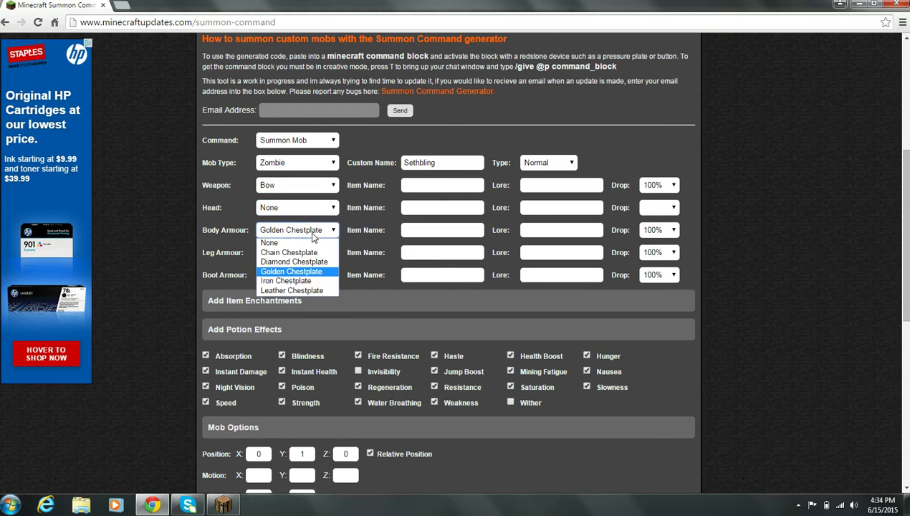
pyautogui.click(283, 291)
pyautogui.click(310, 252)
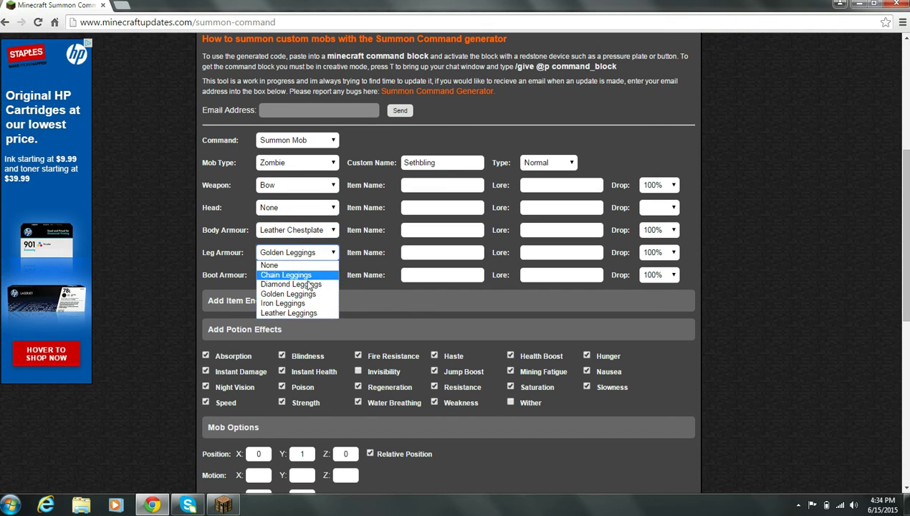
pyautogui.click(301, 310)
pyautogui.click(310, 278)
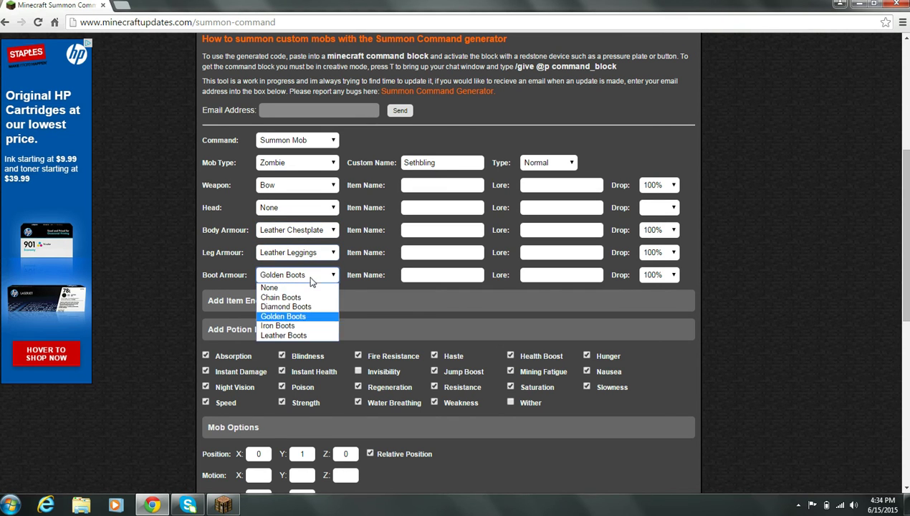
pyautogui.click(298, 336)
# Step: Disable all of the zombie's potion effects except Speed
pyautogui.scroll(-3, 244, 335)
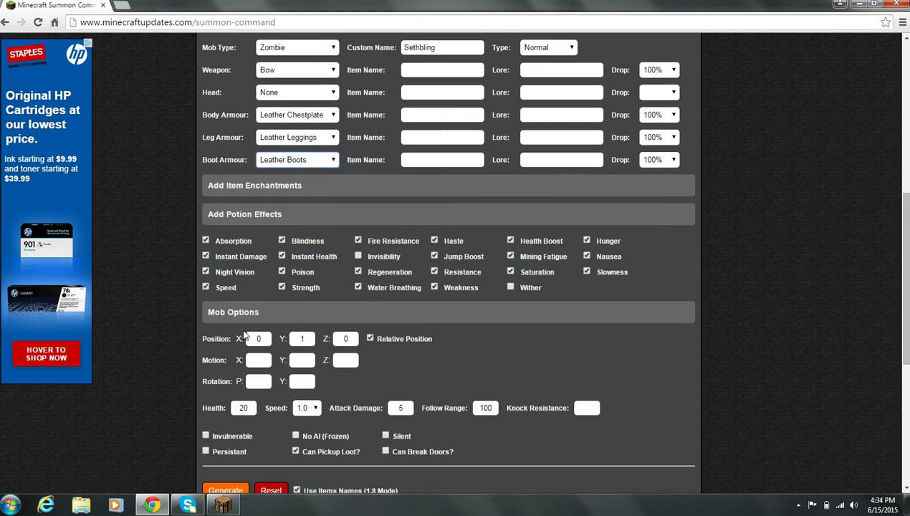
pyautogui.click(206, 272)
pyautogui.click(206, 241)
pyautogui.moveTo(279, 284); pyautogui.dragTo(281, 292)
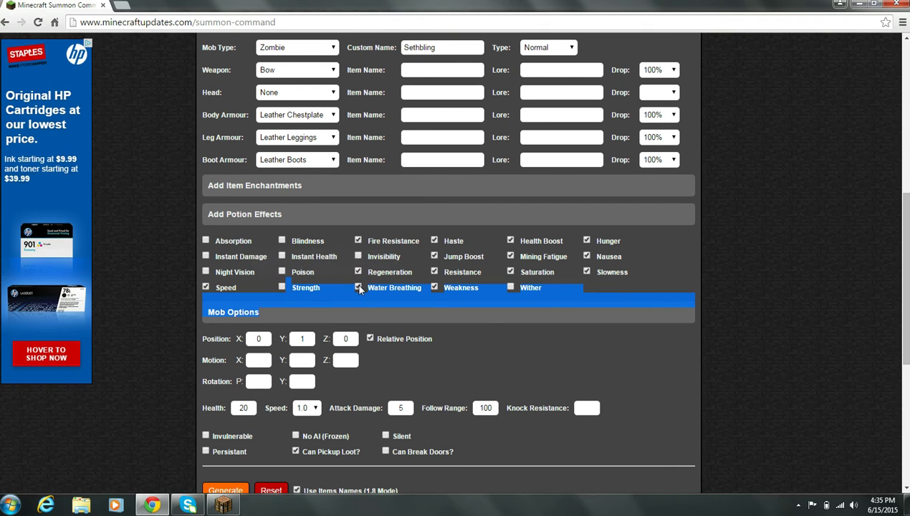
pyautogui.click(358, 241)
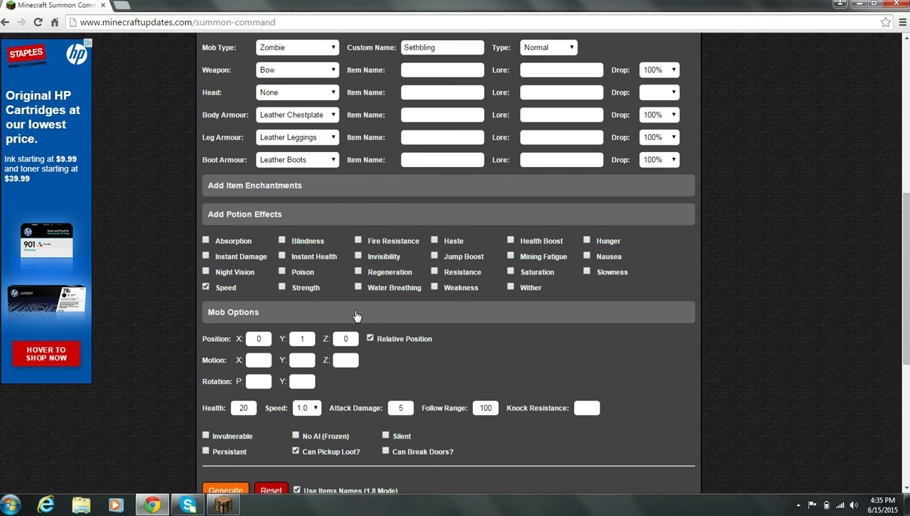
# Step: Name the bow "redstone bow" and give it the lore "made by sethbling"
pyautogui.scroll(-2, 331, 313)
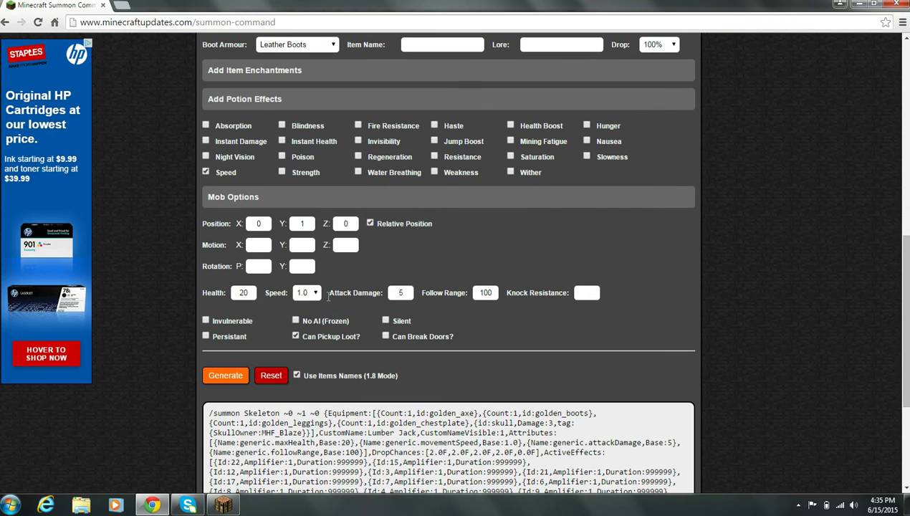
pyautogui.scroll(3, 319, 265)
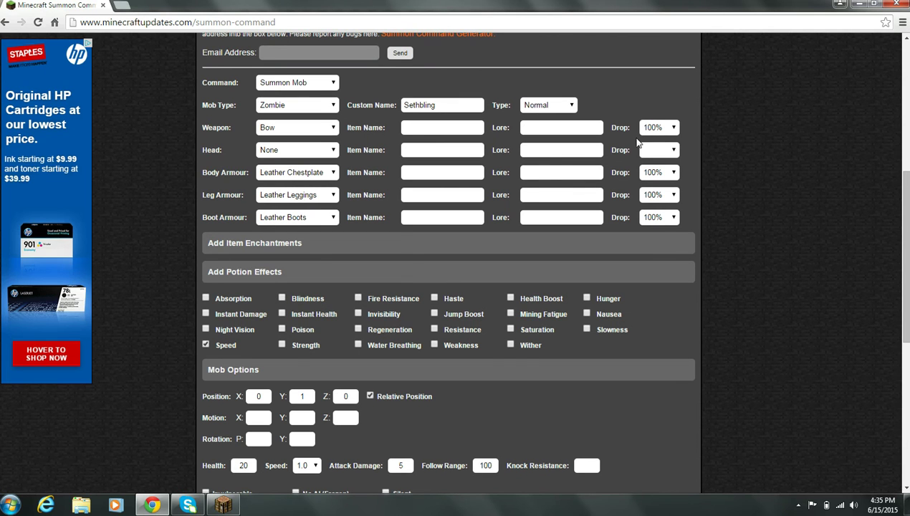
pyautogui.click(435, 131)
pyautogui.write('redstone bow')
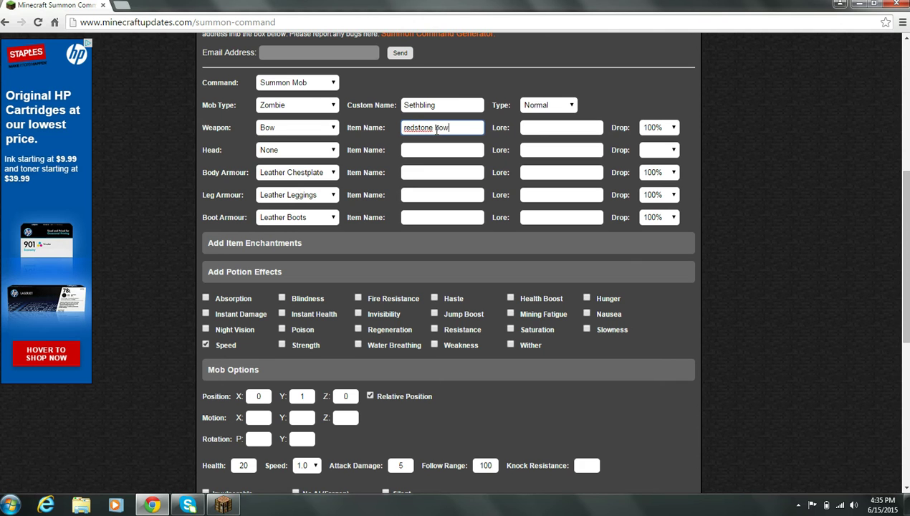
pyautogui.click(546, 128)
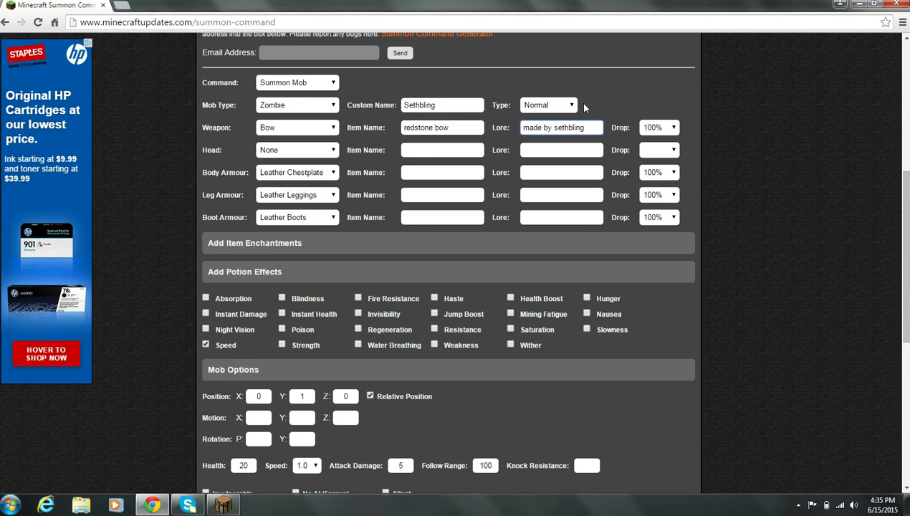
# Step: Enchant the zombie's bow with Flame 1 and Infinity 1
pyautogui.scroll(-2, 401, 171)
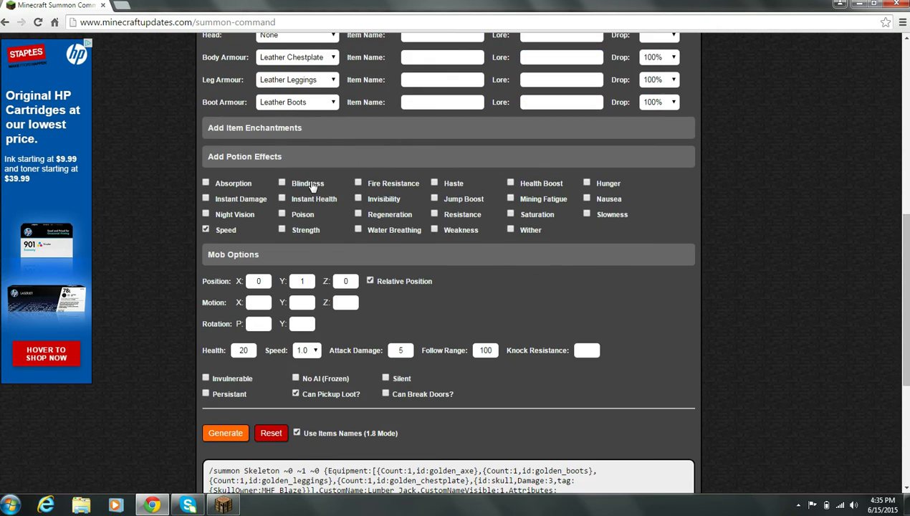
pyautogui.click(258, 134)
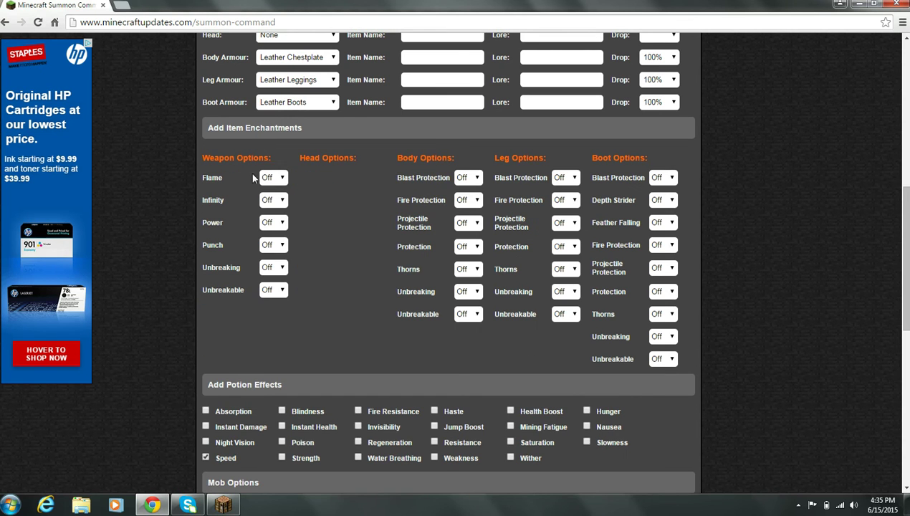
pyautogui.click(276, 179)
pyautogui.click(274, 199)
pyautogui.click(276, 201)
pyautogui.click(278, 223)
# Step: Generate the Zombie summon command and copy its full text
pyautogui.scroll(-2, 384, 249)
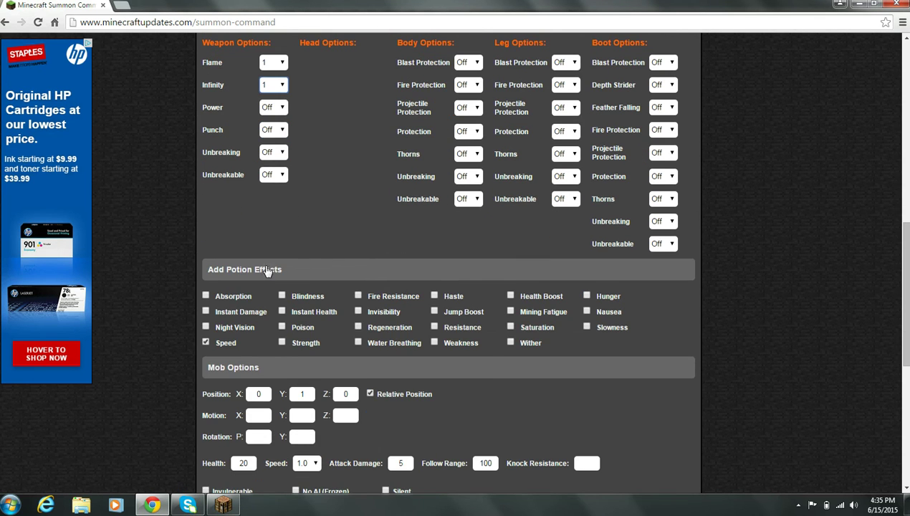
pyautogui.scroll(-4, 262, 261)
pyautogui.scroll(-1, 265, 261)
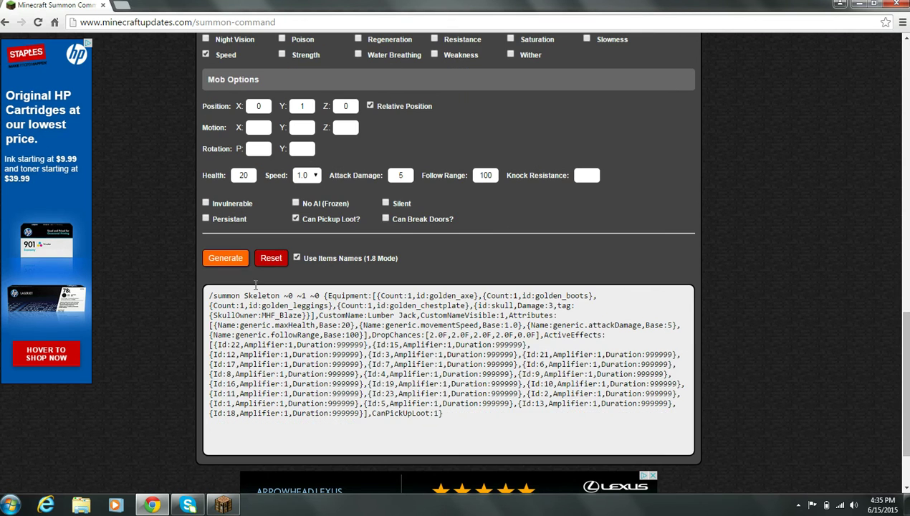
pyautogui.click(237, 257)
pyautogui.rightClick(324, 334)
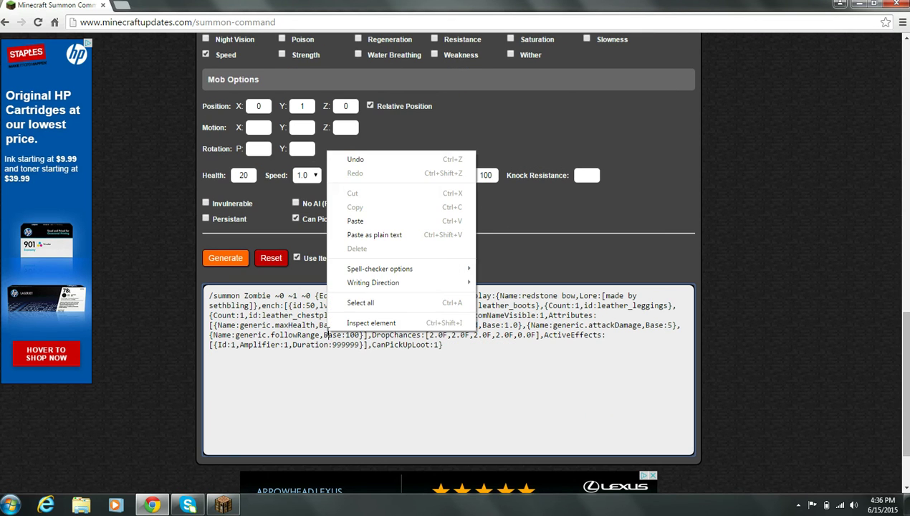
pyautogui.click(289, 325)
pyautogui.hotkey('ctrl', 'a')
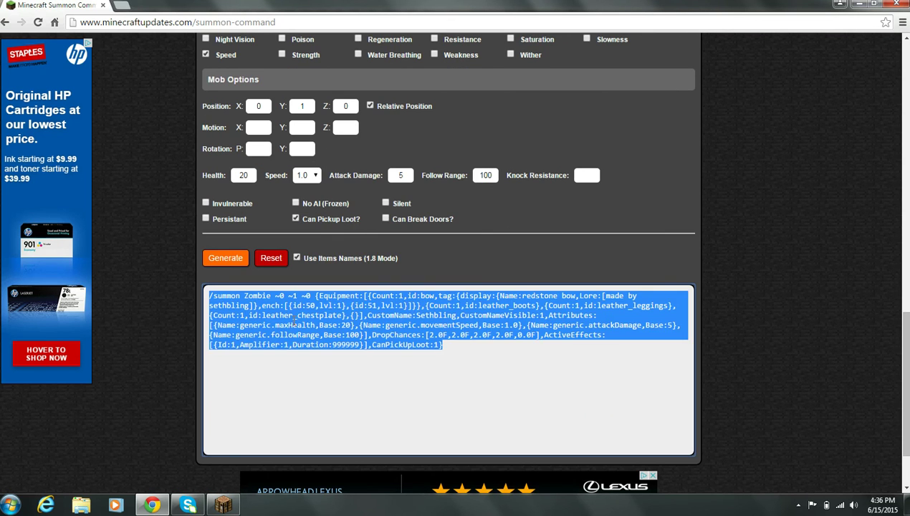
pyautogui.rightClick(293, 322)
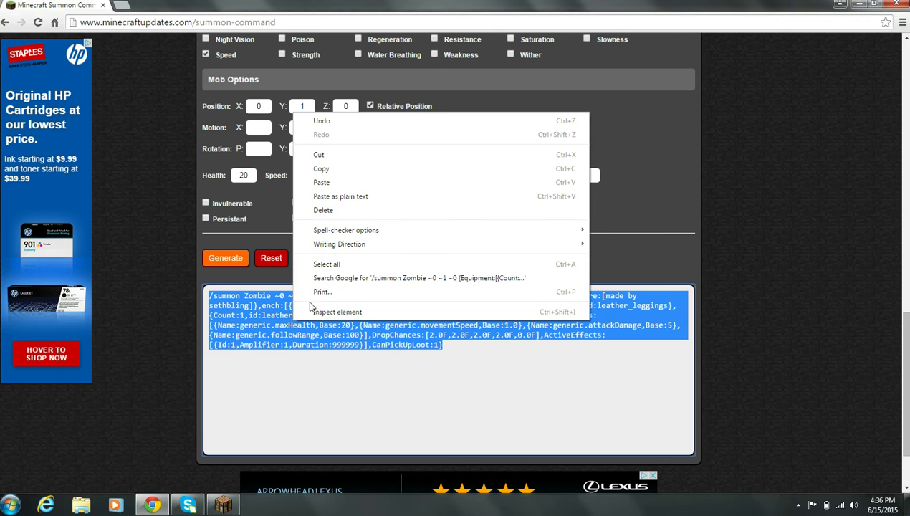
pyautogui.click(323, 172)
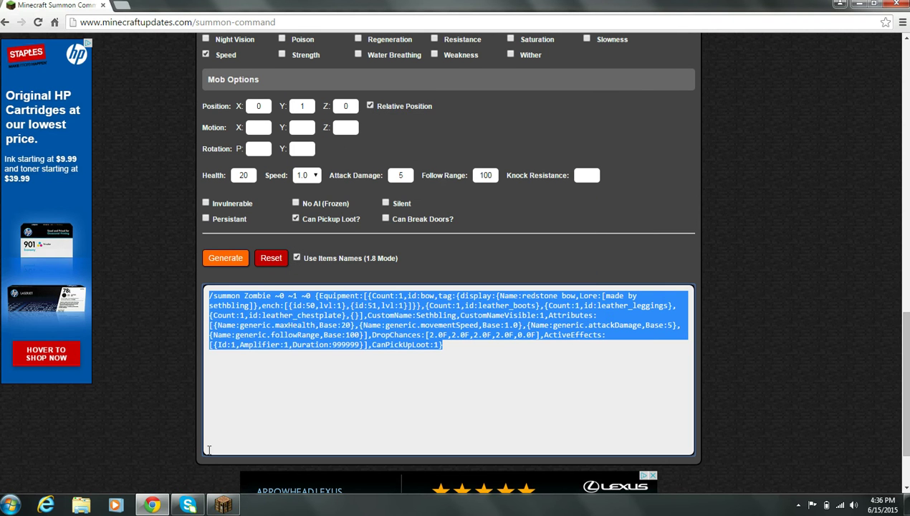
# Step: Switch to Minecraft, pick copies of the existing command block and redstone block into the hotbar, and break both placed blocks
pyautogui.click(221, 505)
pyautogui.click(410, 154)
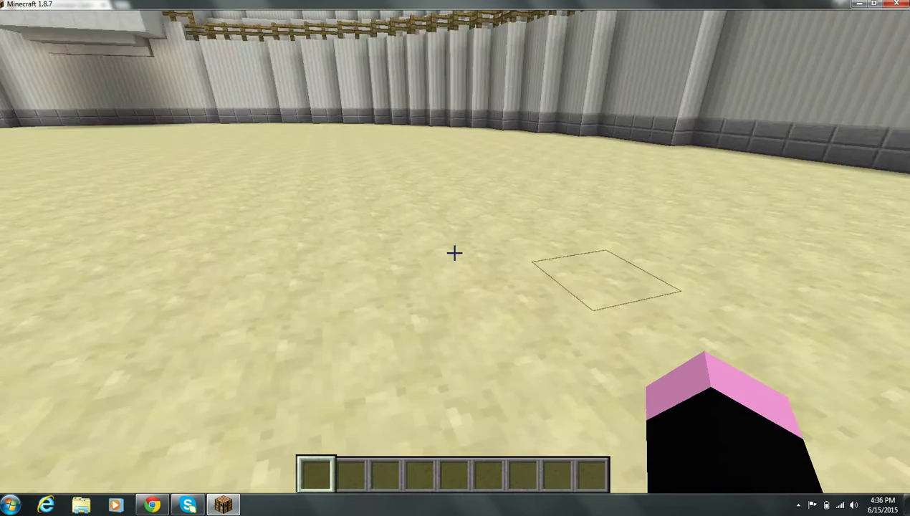
pyautogui.press('w')
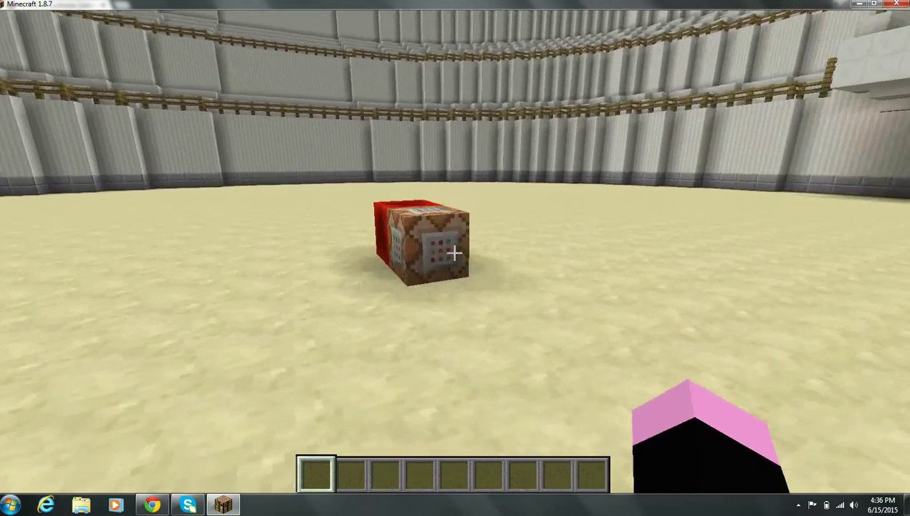
pyautogui.middleClick(454, 252)
pyautogui.click(455, 252)
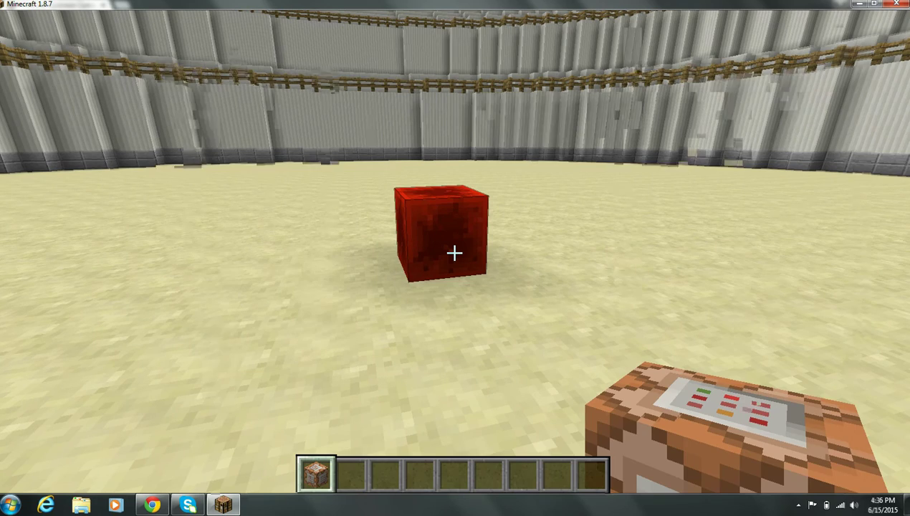
pyautogui.middleClick(454, 252)
pyautogui.scroll(-1, 454, 252)
pyautogui.click(454, 252)
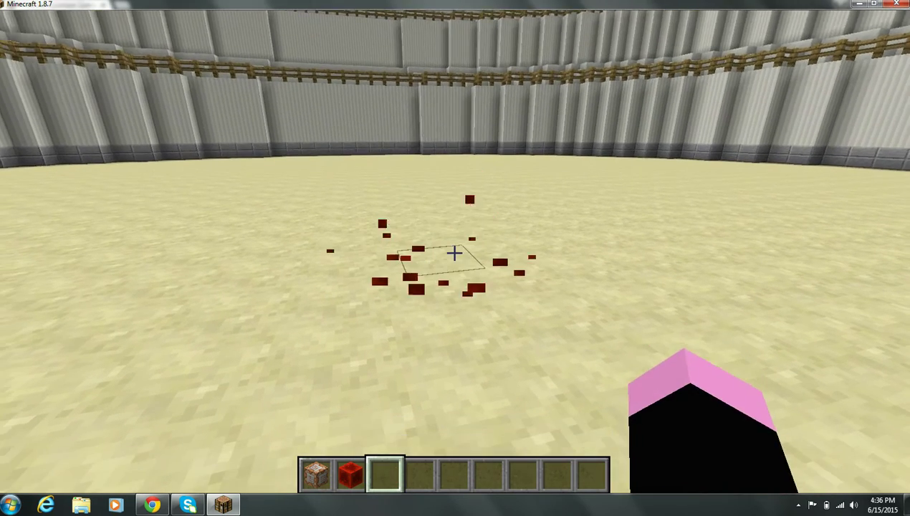
# Step: Place a new command block, paste the copied Zombie summon command into it, and power it with a redstone block
pyautogui.scroll(2, 454, 252)
pyautogui.rightClick(454, 253)
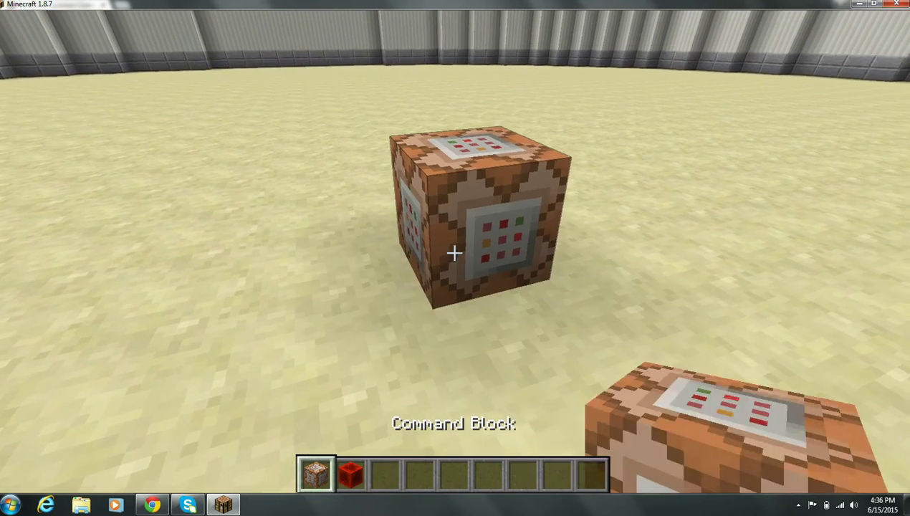
pyautogui.rightClick(454, 252)
pyautogui.hotkey('ctrl', 'v')
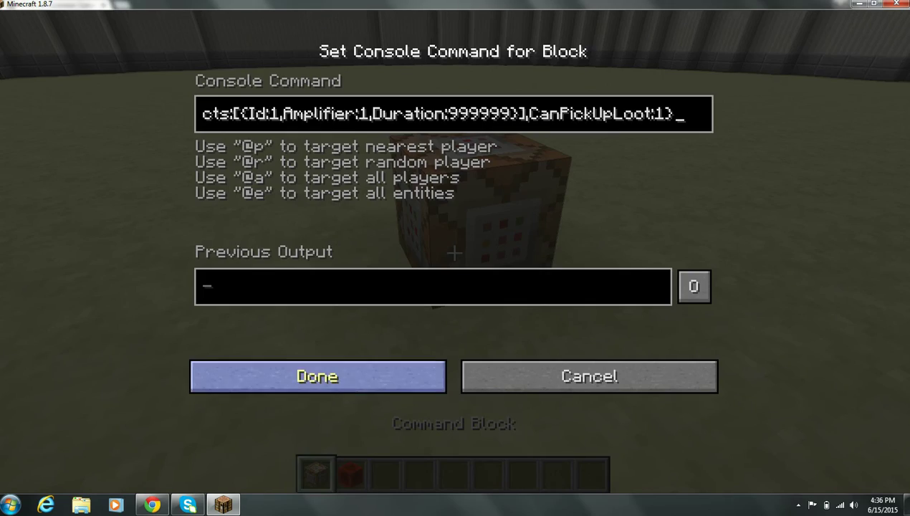
pyautogui.click(393, 374)
pyautogui.scroll(-1, 455, 252)
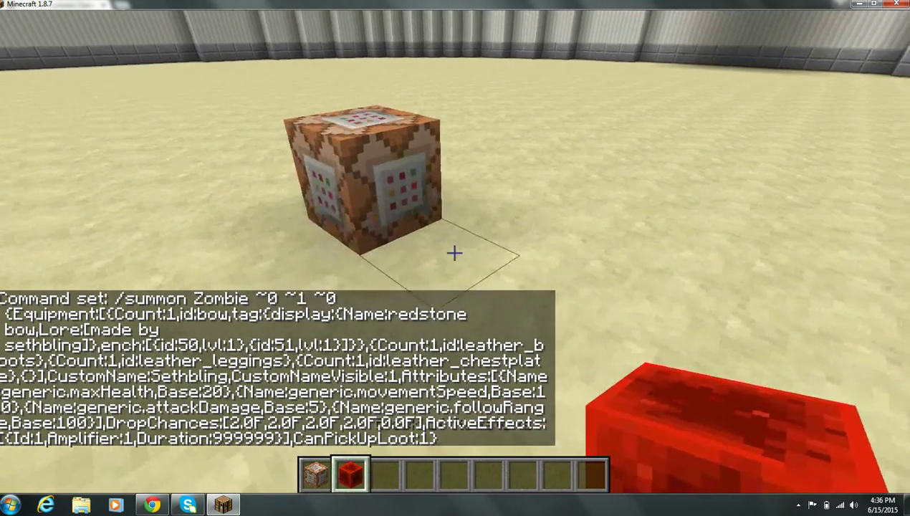
pyautogui.rightClick(454, 252)
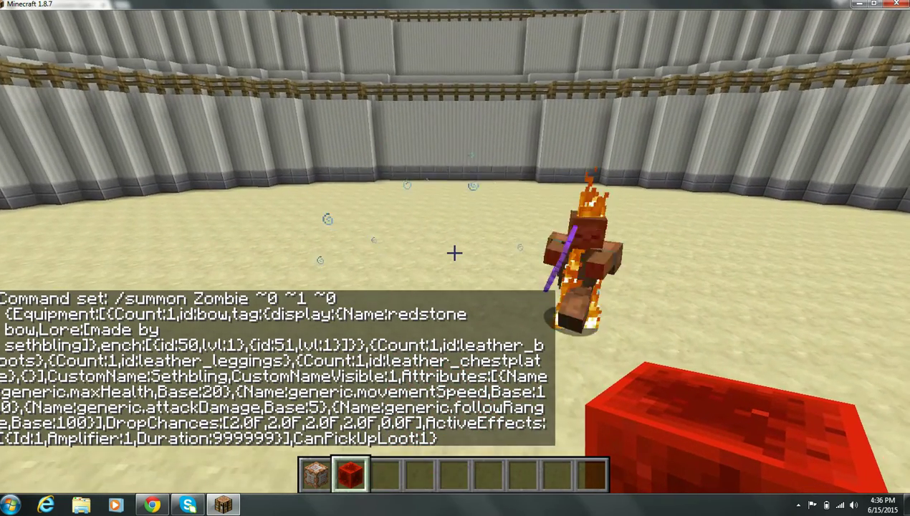
pyautogui.press('q')
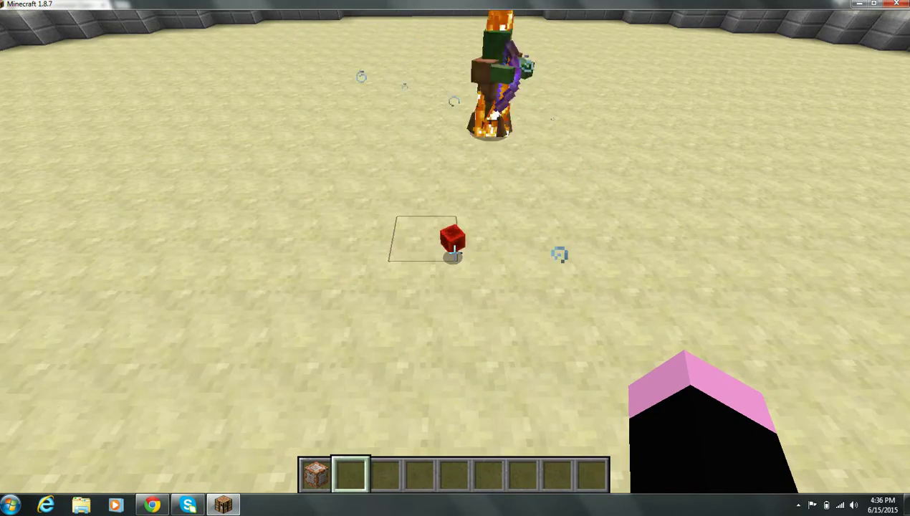
pyautogui.press('w')
pyautogui.press('w')
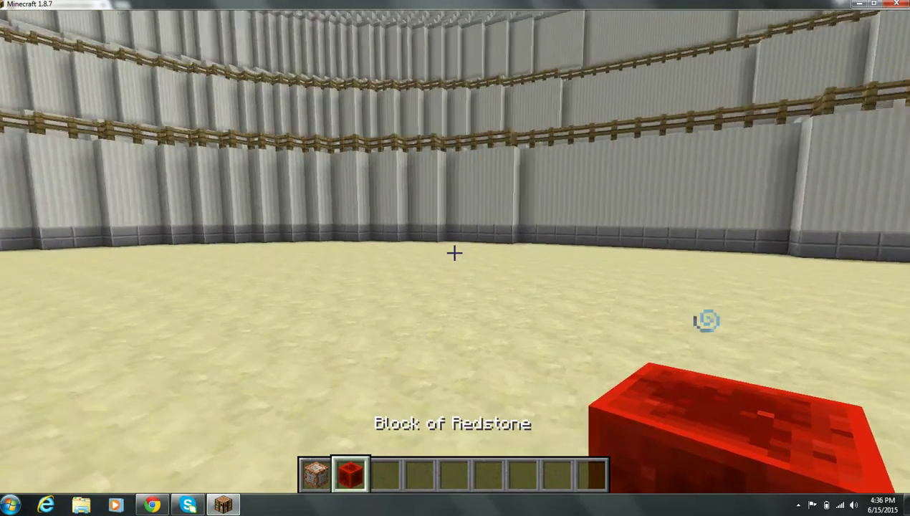
pyautogui.click(454, 252)
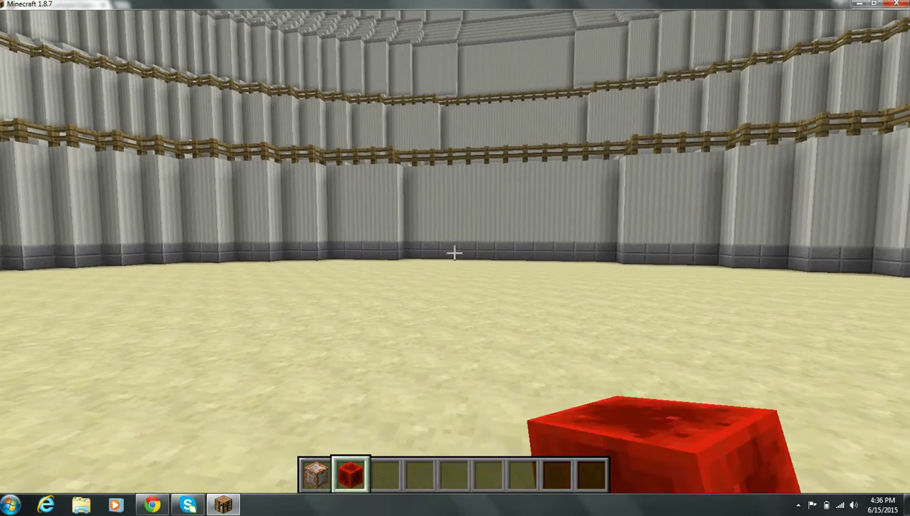
pyautogui.click(454, 252)
# Step: Take a diamond sword from the Combat items into the last hotbar slot
pyautogui.press('e')
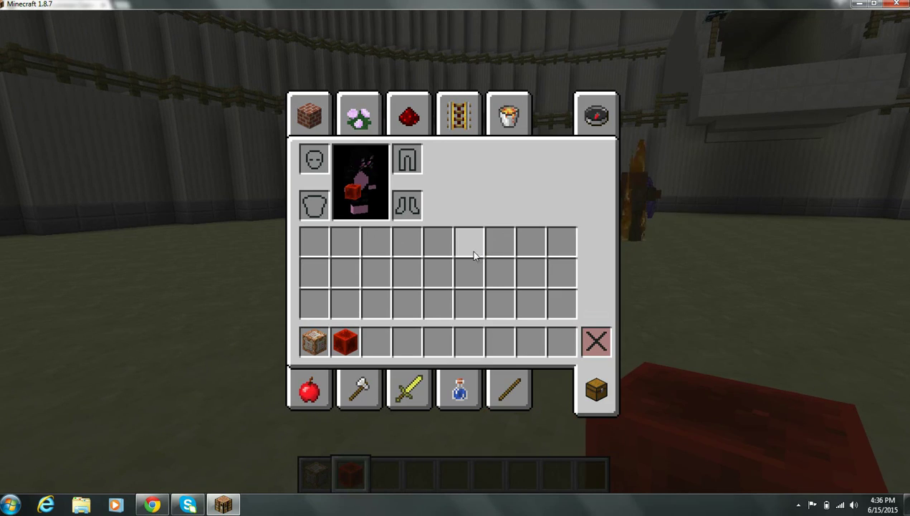
pyautogui.click(407, 388)
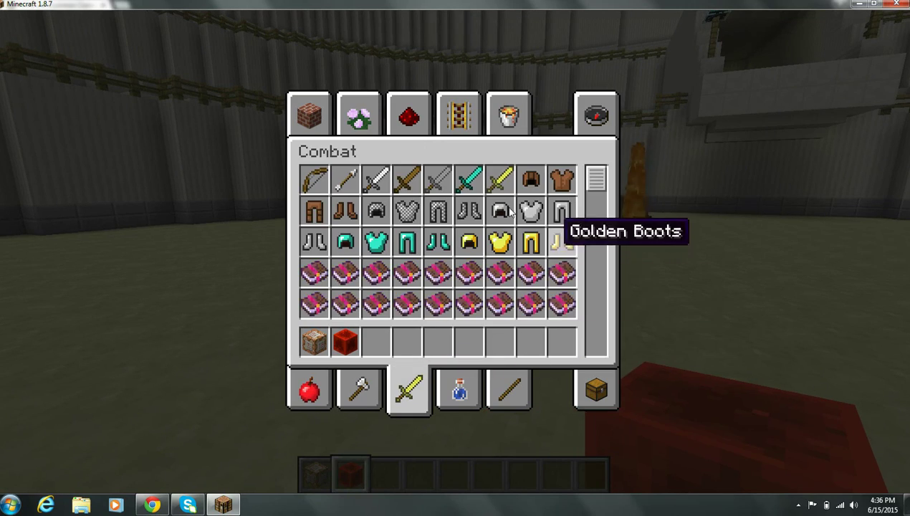
pyautogui.click(469, 179)
pyautogui.click(559, 346)
pyautogui.press('e')
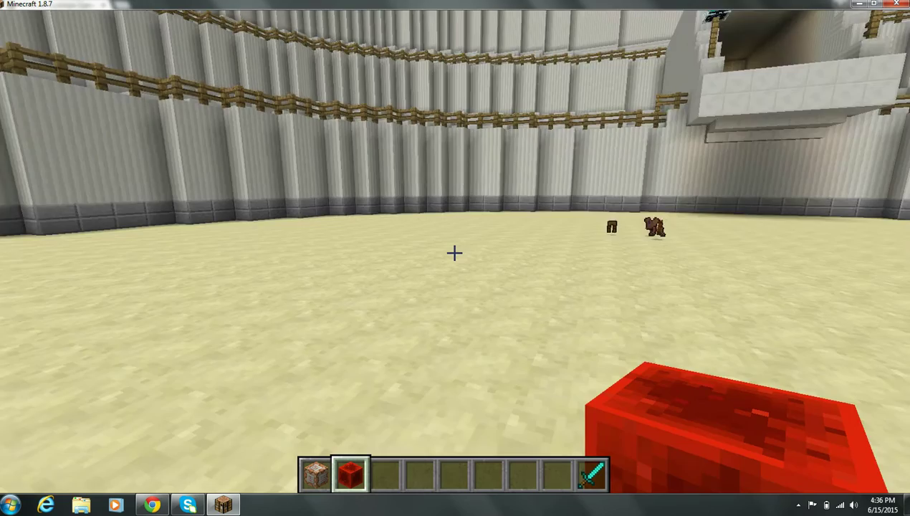
# Step: Collect the items dropped by the zombie and inspect the redstone bow's enchantments and lore
pyautogui.press('w')
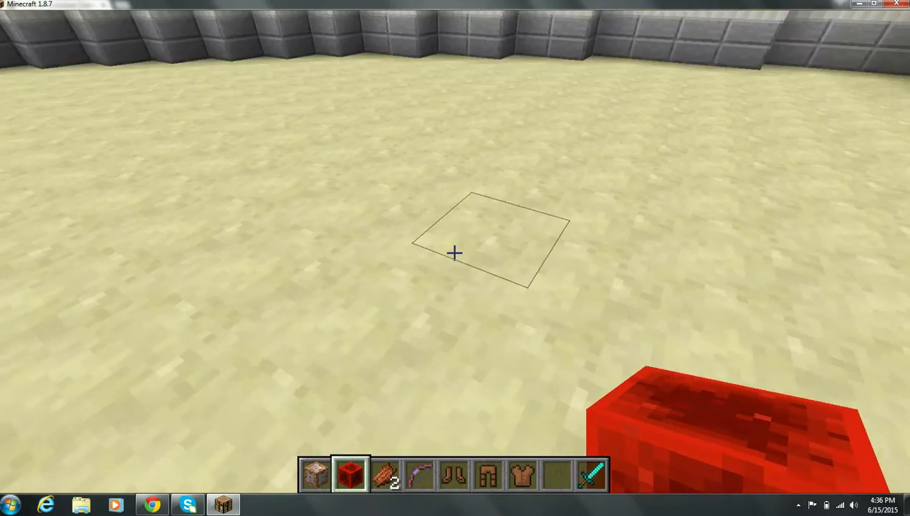
pyautogui.scroll(-2, 455, 252)
pyautogui.press('e')
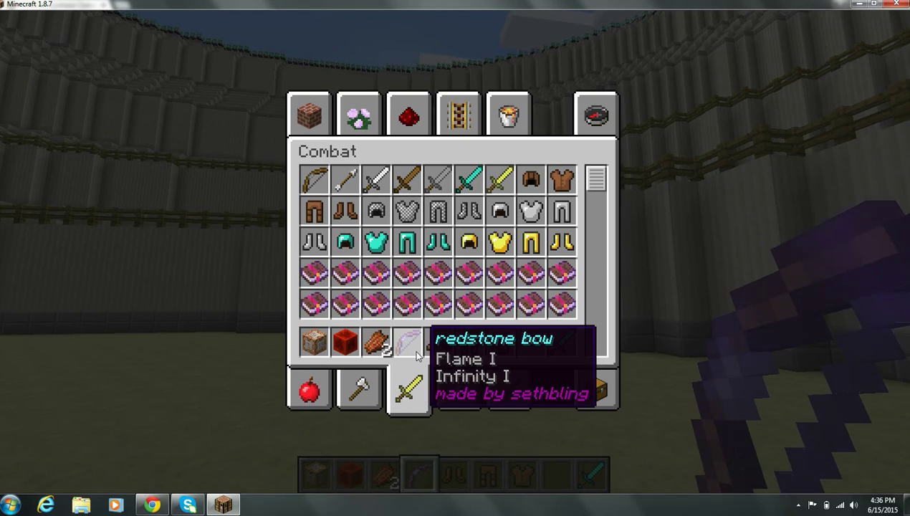
pyautogui.press('e')
# Step: Test the redstone bow by shooting several arrows across the arena
pyautogui.rightClick(455, 252)
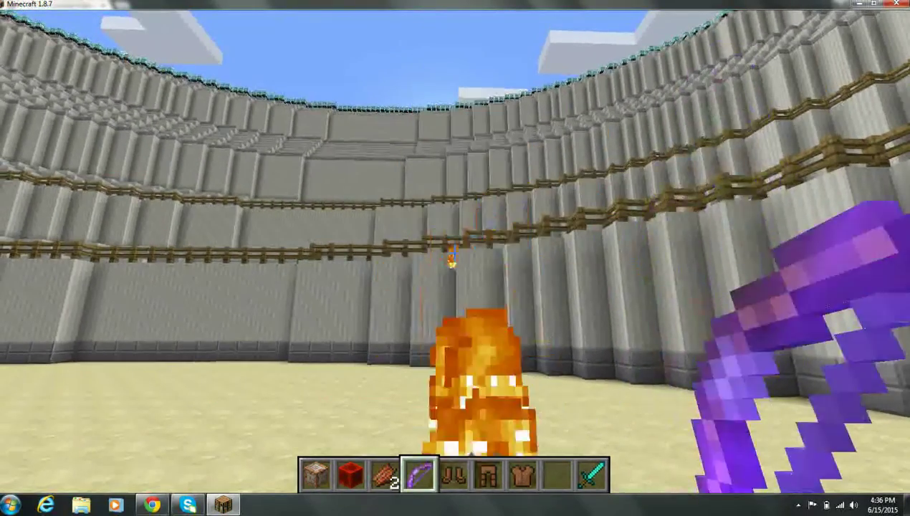
pyautogui.rightClick(455, 252)
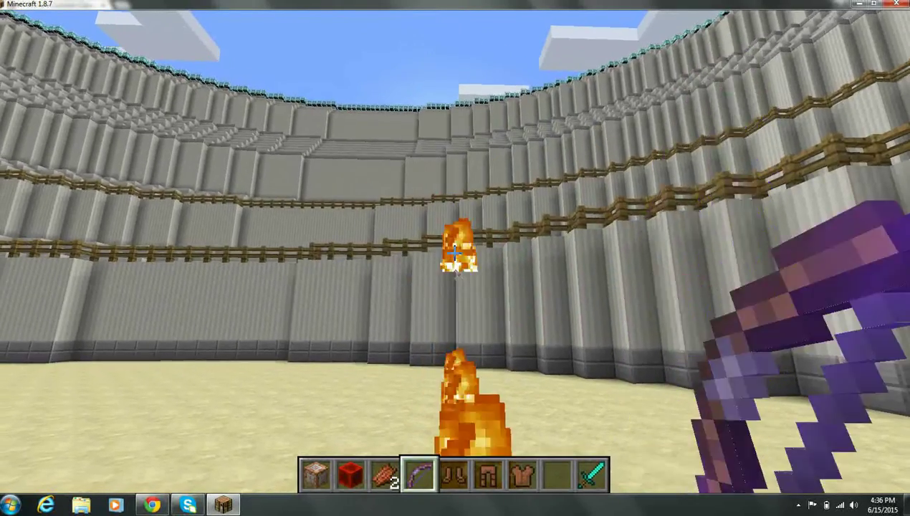
pyautogui.rightClick(455, 252)
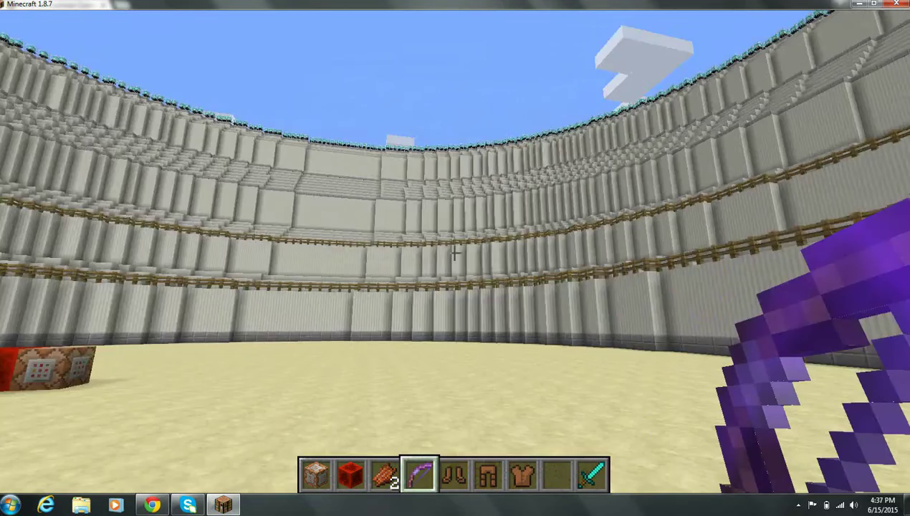
# Step: Destroy all items in the inventory, including the whole hotbar
pyautogui.scroll(-3, 455, 252)
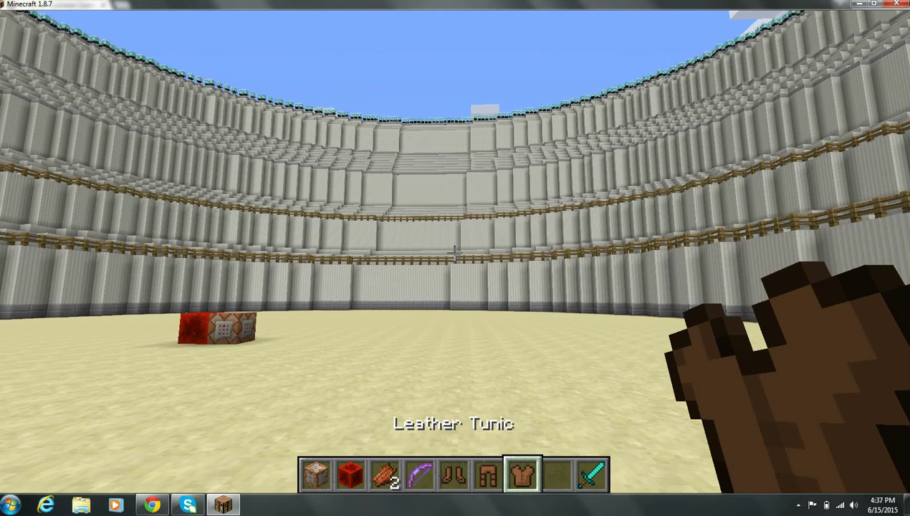
pyautogui.scroll(-2, 454, 252)
pyautogui.press('e')
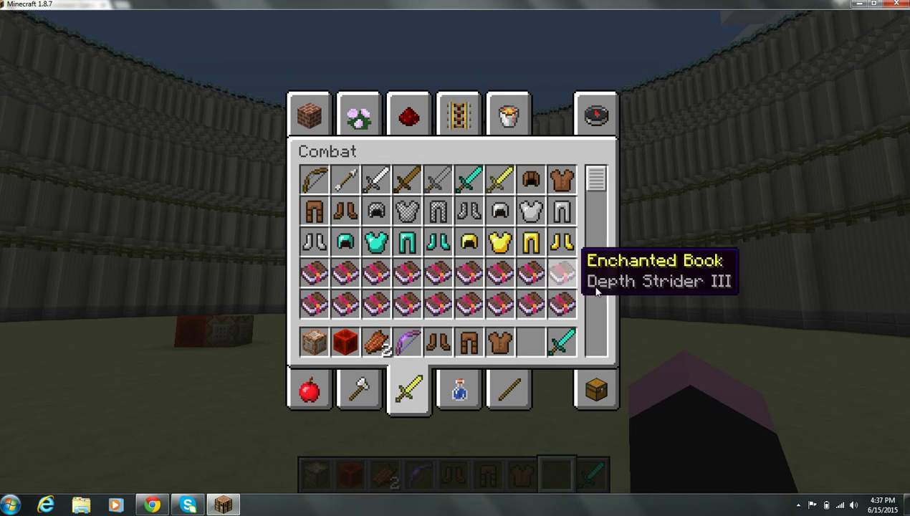
pyautogui.click(595, 386)
pyautogui.keyDown('shift'); pyautogui.click(597, 342); pyautogui.keyUp('shift')
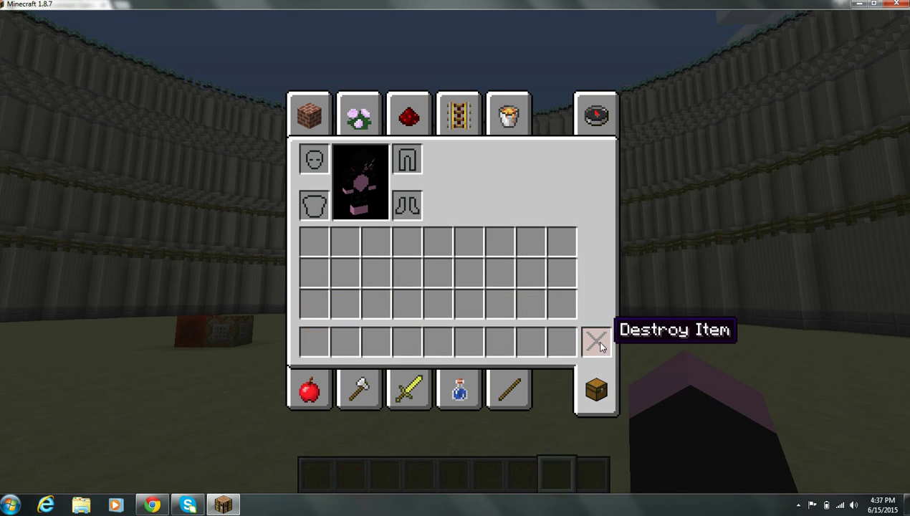
pyautogui.press('e')
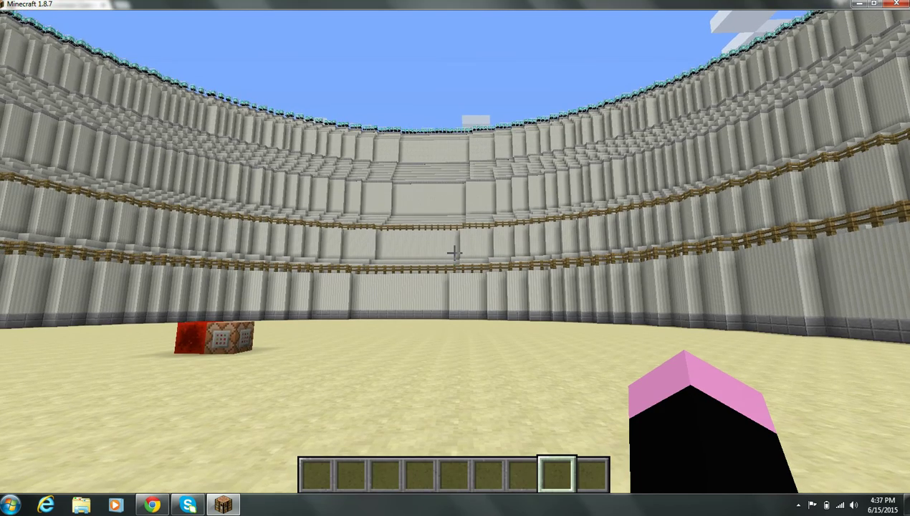